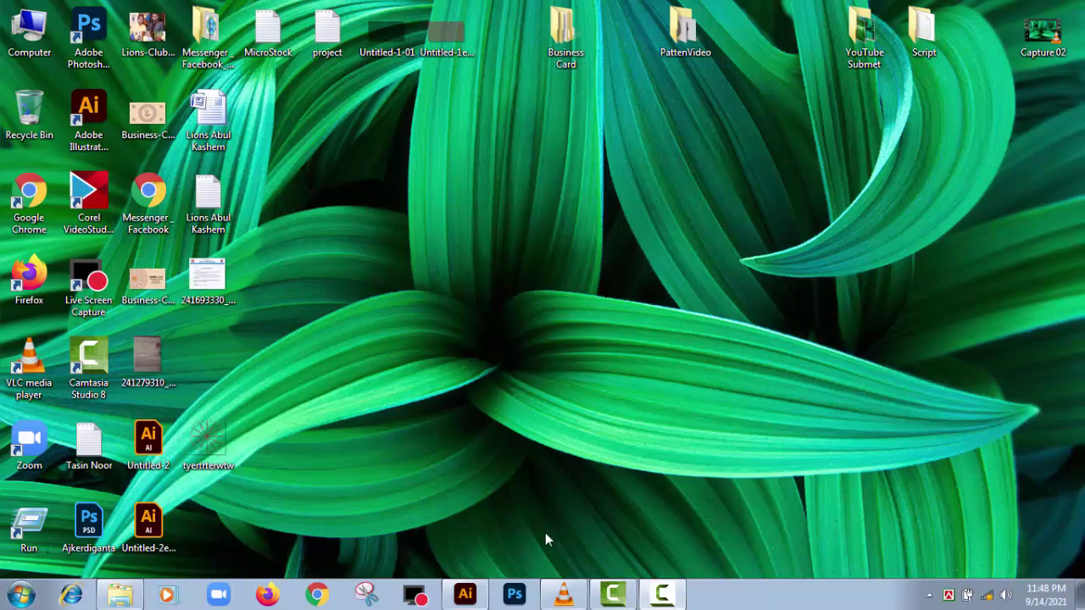
# Step: Switch to Illustrator and create a new 1920 x 1080 px landscape document in RGB colour at 72 ppi
pyautogui.click(464, 594)
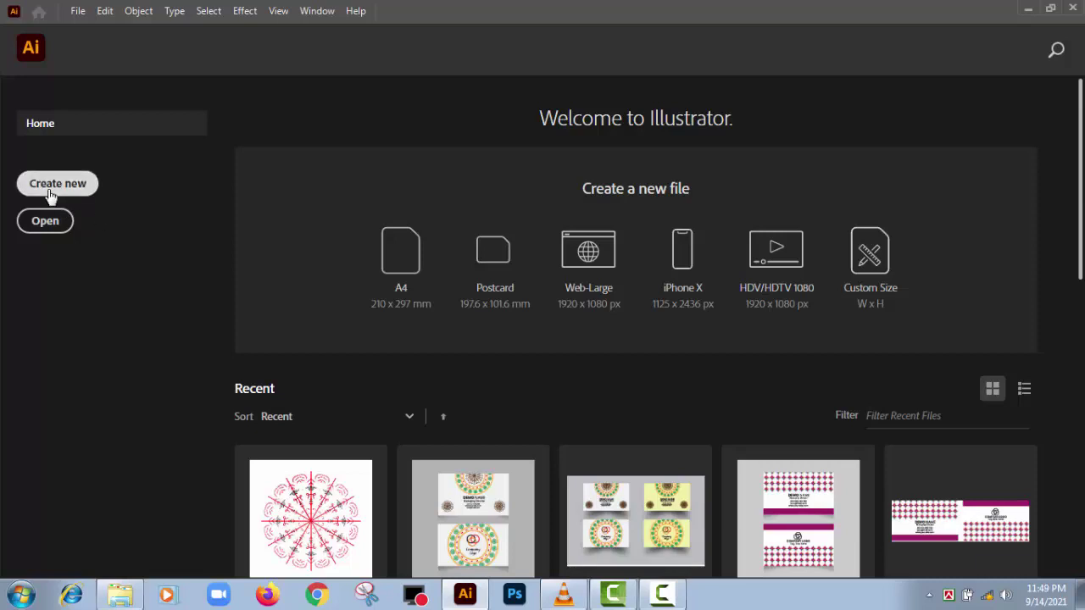
pyautogui.click(21, 193)
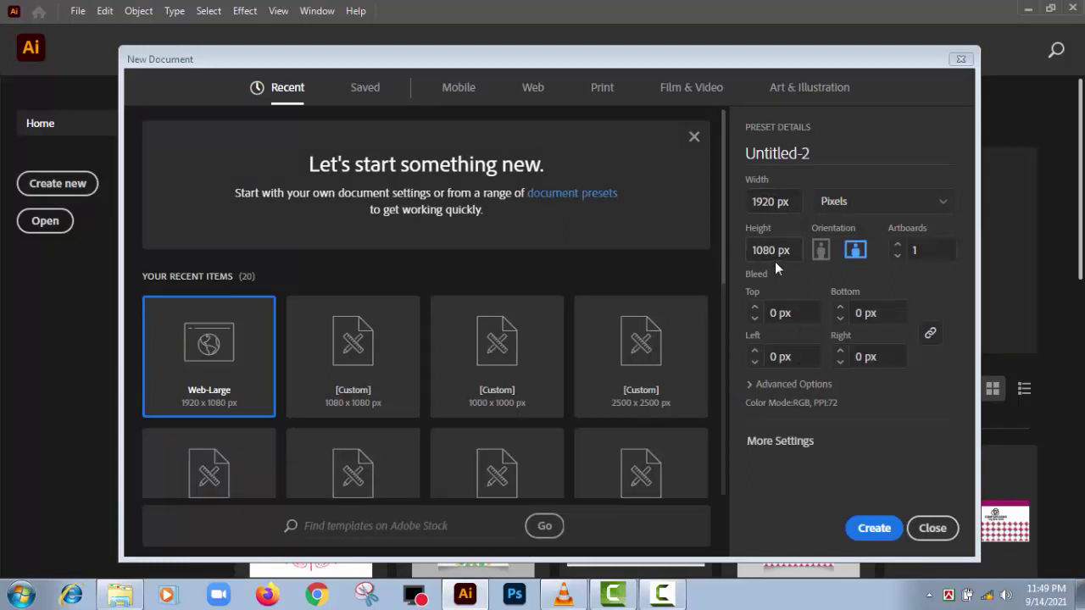
pyautogui.click(789, 384)
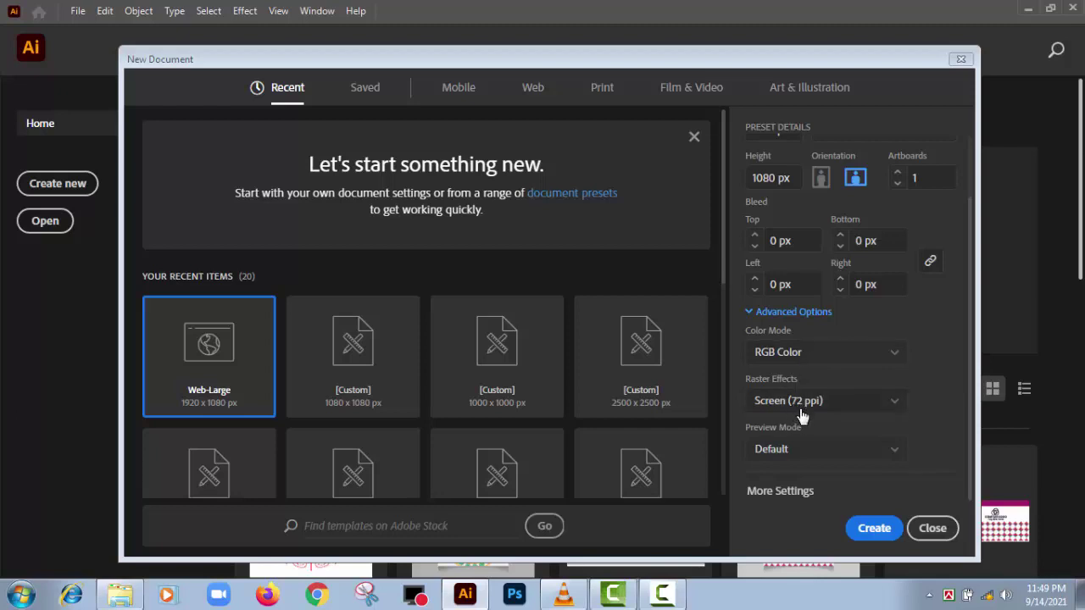
pyautogui.click(874, 529)
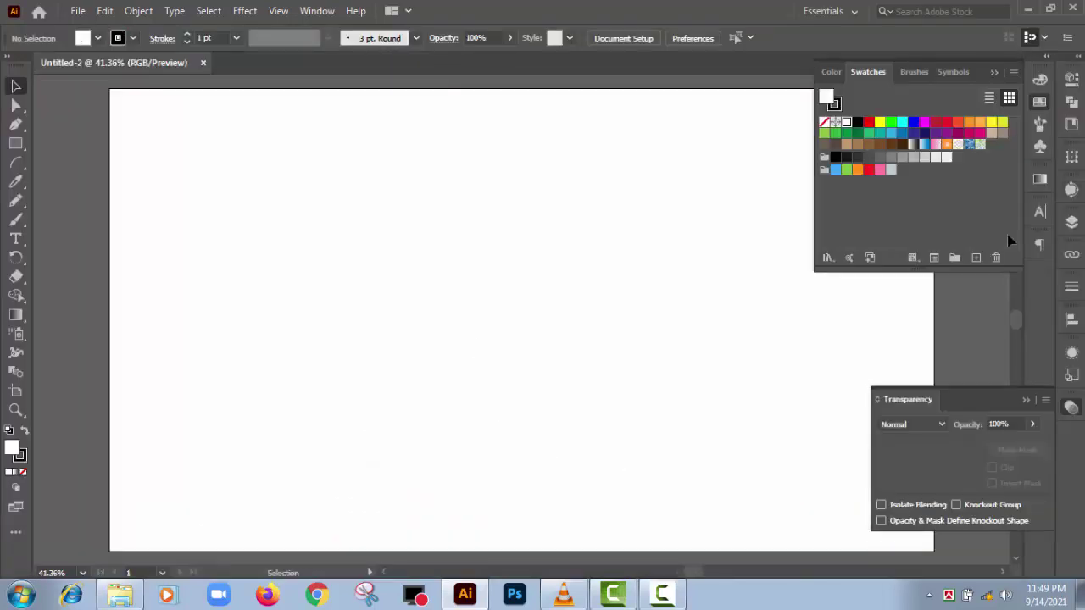
# Step: Collapse the Swatches and Transparency panels and show the whole artboard at 25% zoom
pyautogui.click(994, 73)
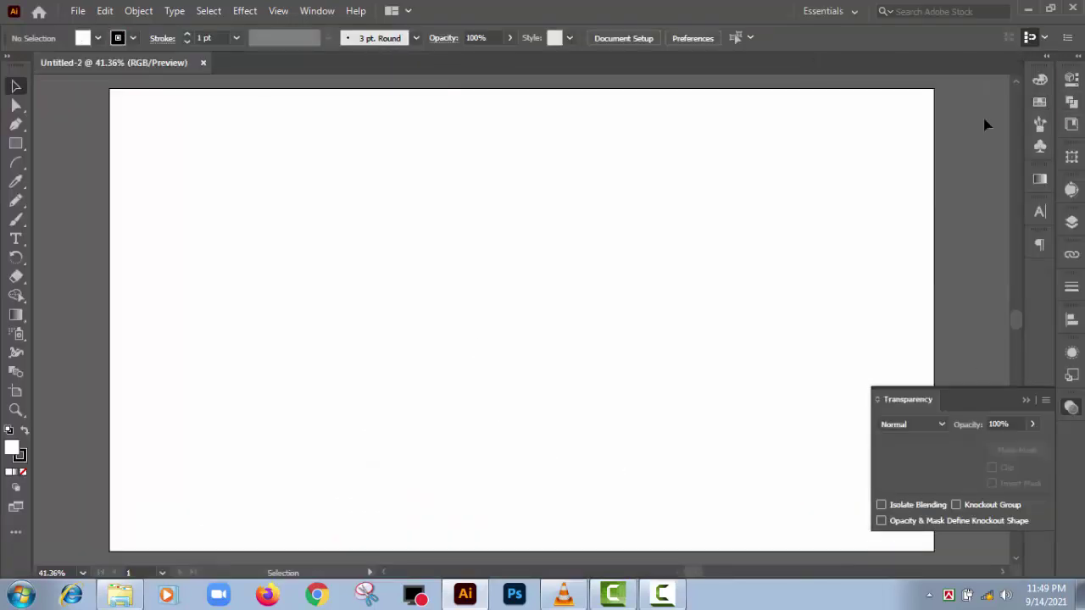
pyautogui.click(1025, 400)
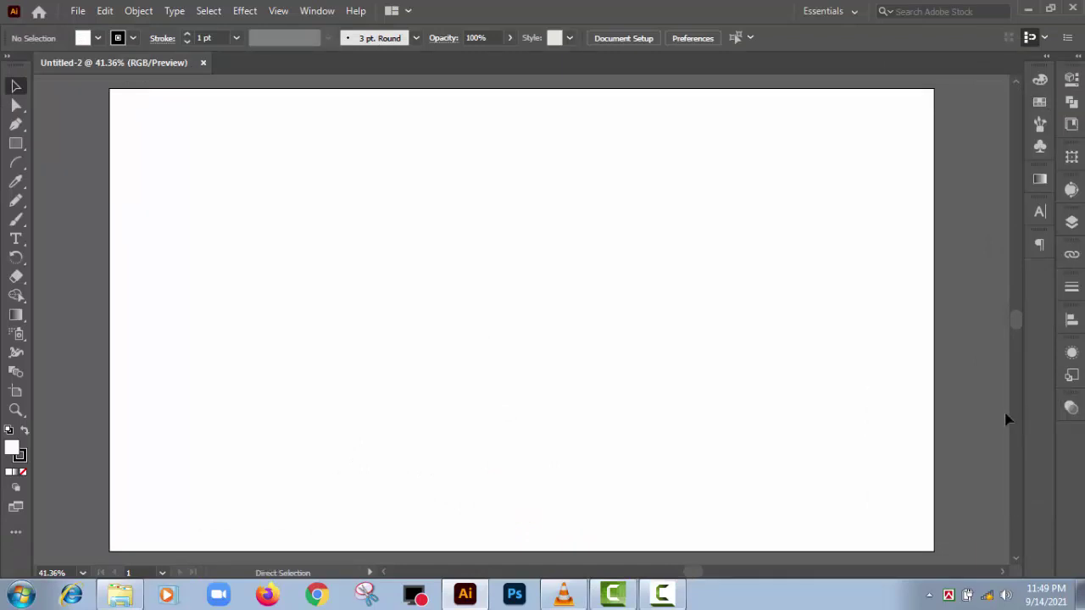
pyautogui.hotkey('ctrl', '-')
pyautogui.hotkey('ctrl', '-')
pyautogui.hotkey('ctrl', '-')
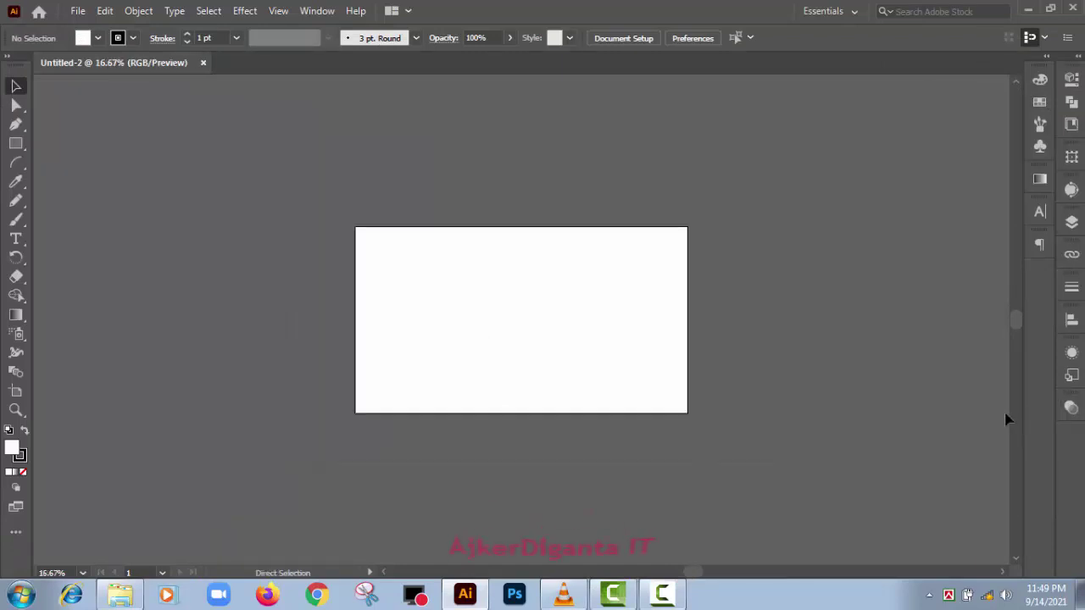
pyautogui.hotkey('ctrl', '+')
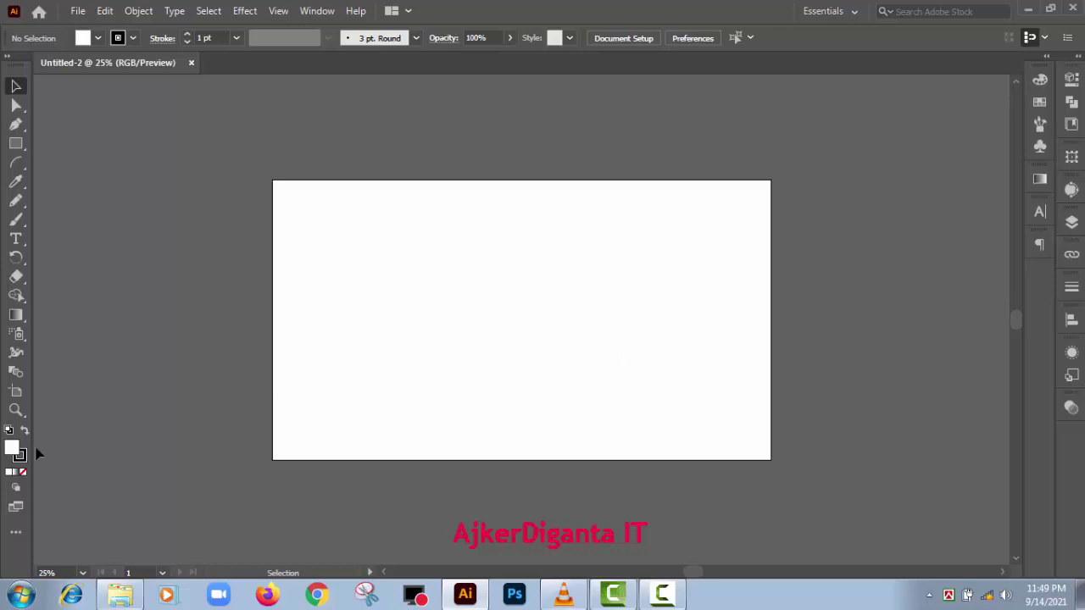
# Step: Check the artboard's width and height with the Artboard tool, then return to the Selection tool
pyautogui.click(15, 393)
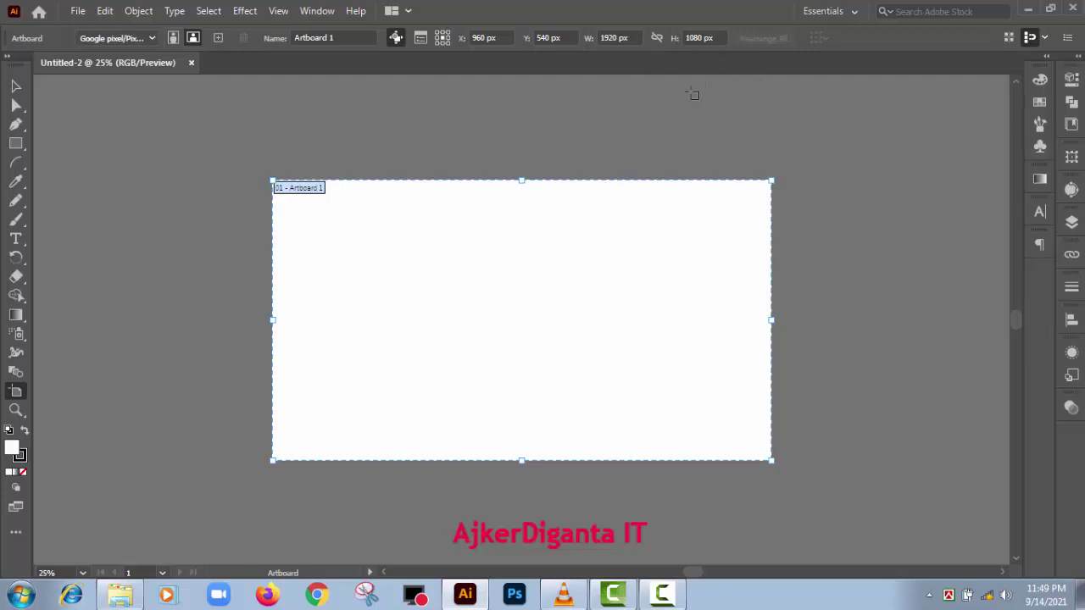
pyautogui.click(136, 283)
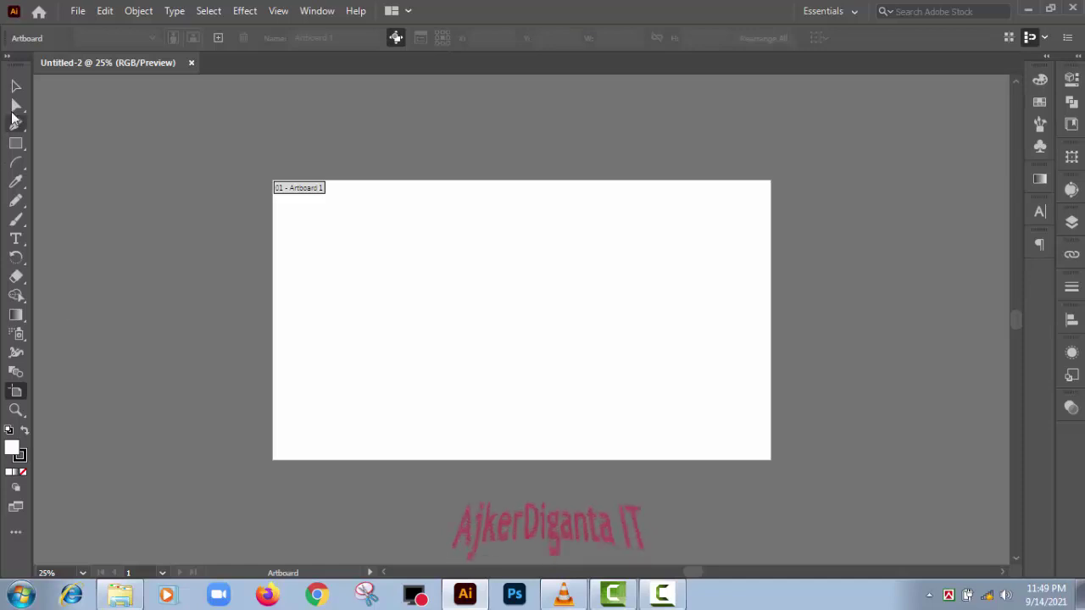
pyautogui.click(16, 85)
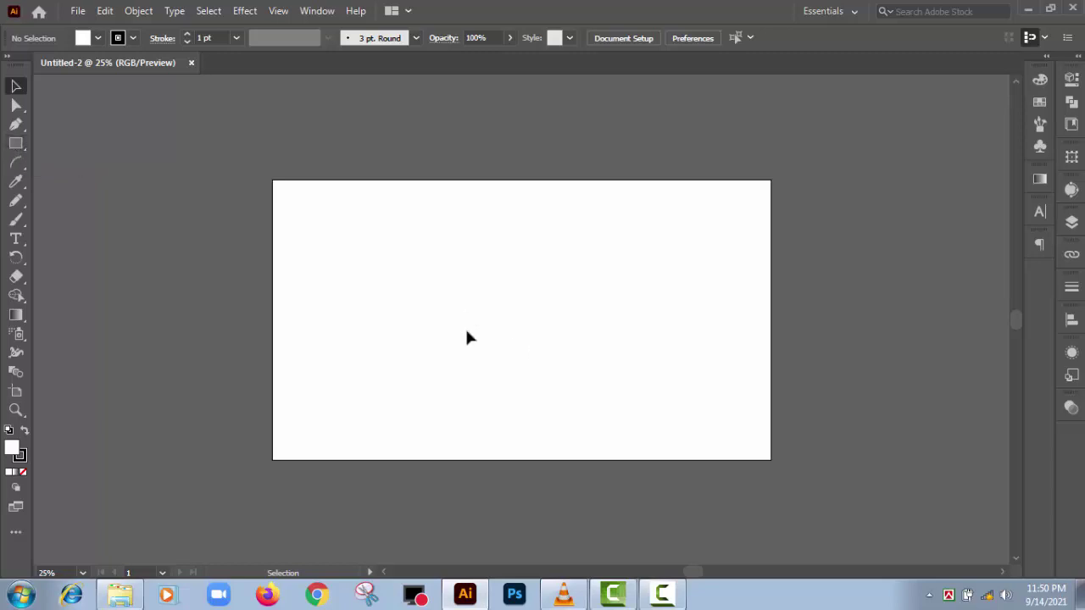
# Step: Create a rectangle 1920 px wide and 30 px high on the artboard
pyautogui.click(16, 144)
pyautogui.click(305, 273)
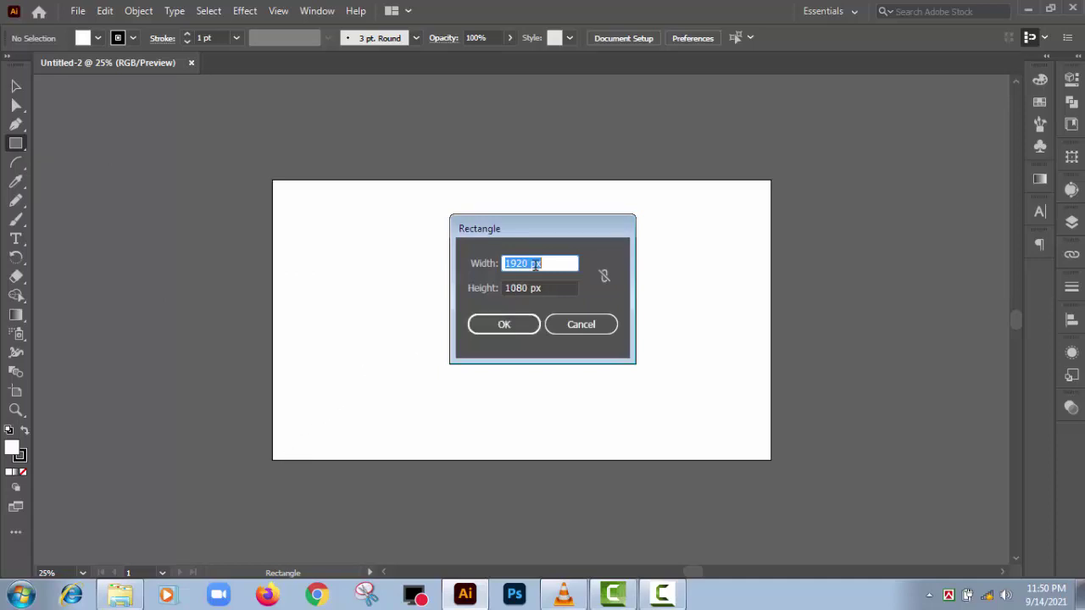
pyautogui.click(546, 263)
pyautogui.moveTo(529, 288); pyautogui.dragTo(495, 289)
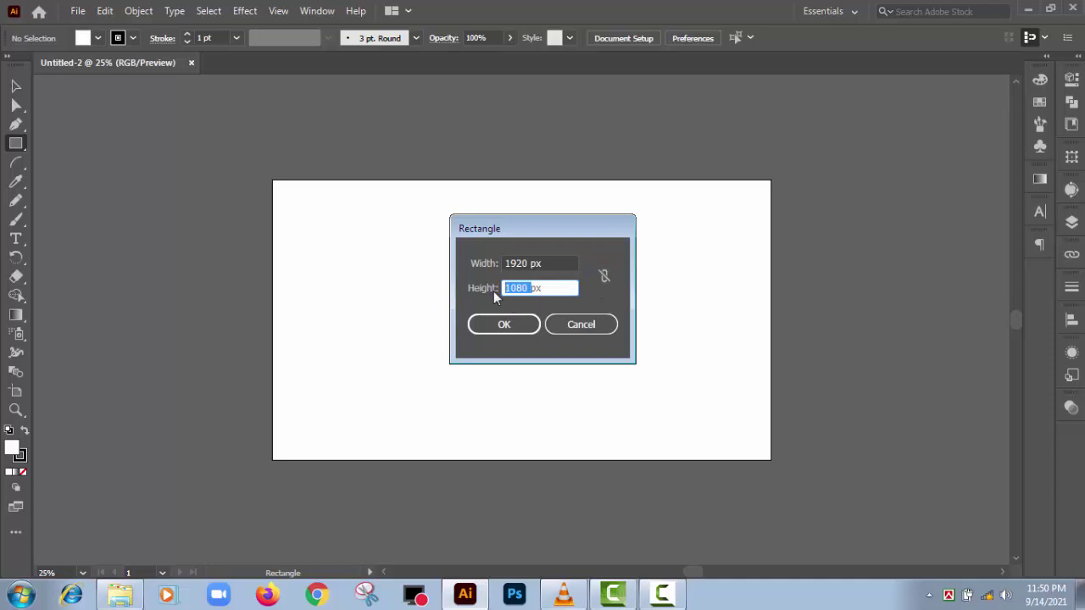
pyautogui.write('3')
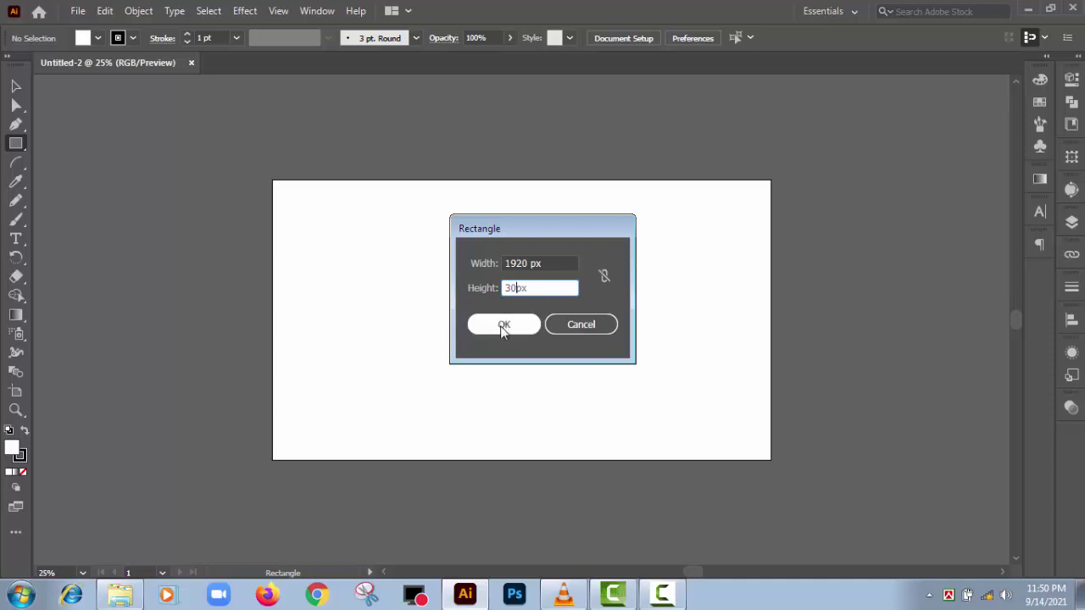
pyautogui.click(502, 329)
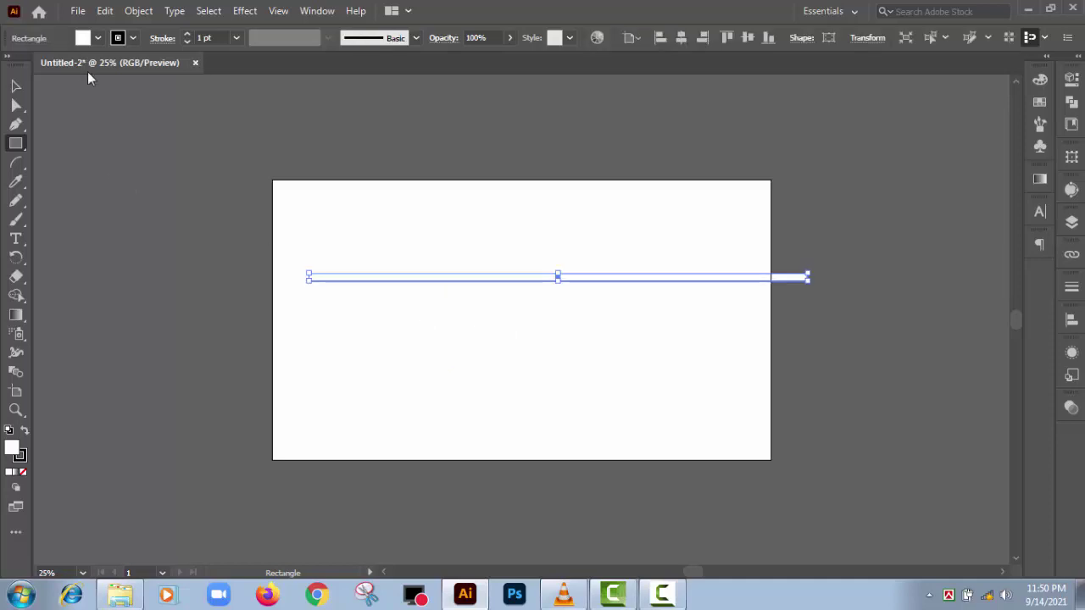
# Step: Give the thin rectangle a black fill and no stroke
pyautogui.click(98, 38)
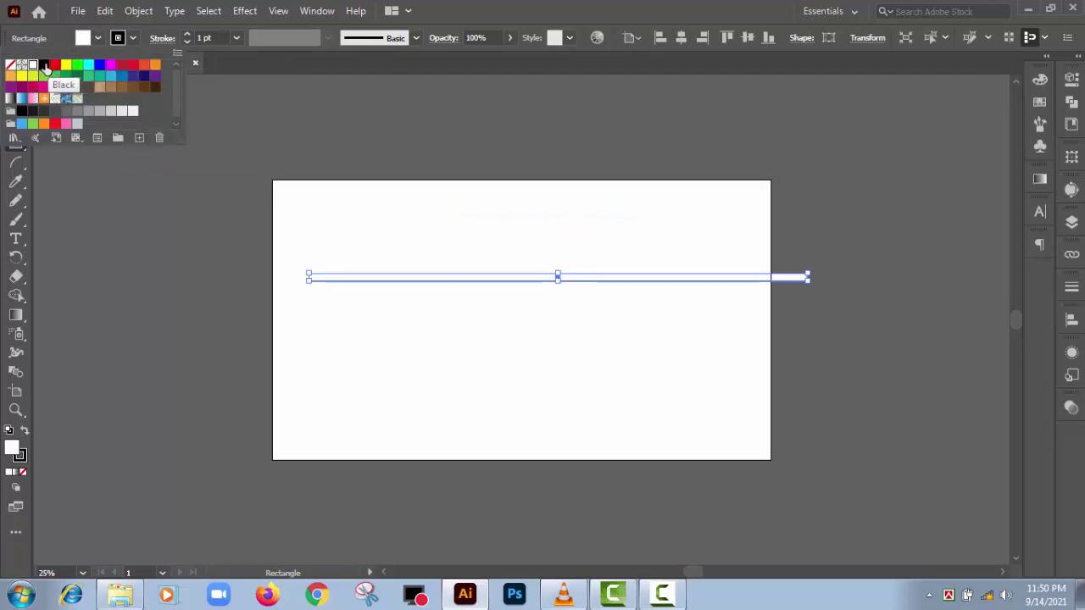
pyautogui.click(45, 66)
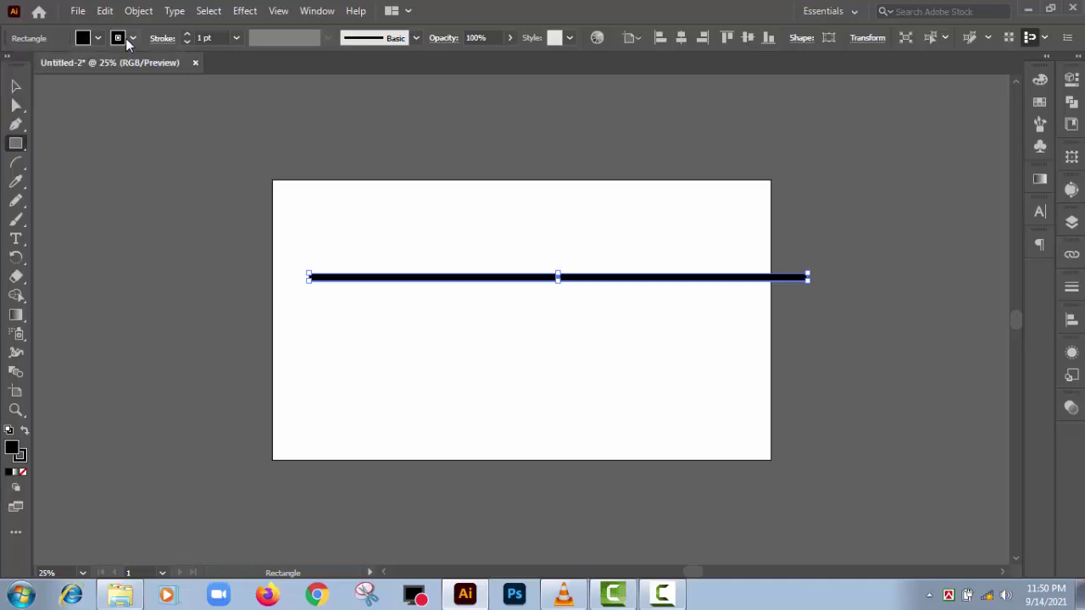
pyautogui.click(126, 38)
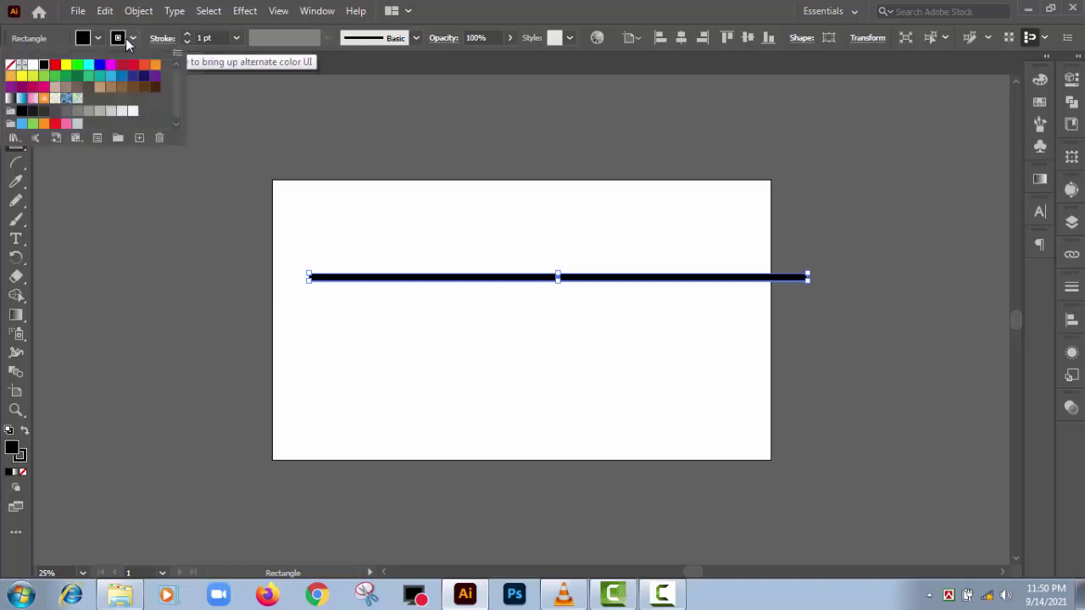
pyautogui.click(10, 66)
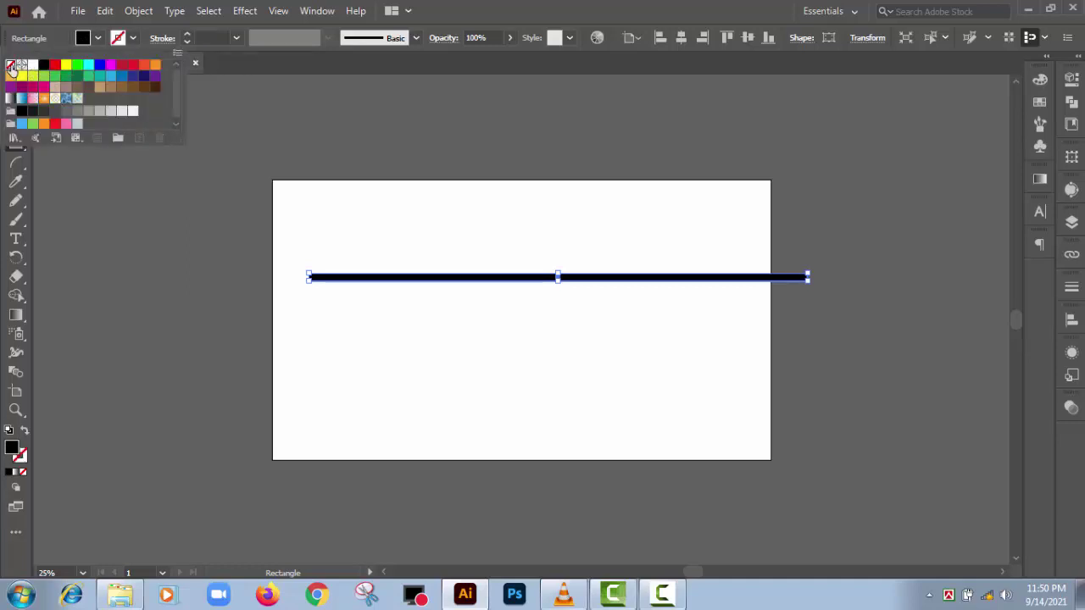
# Step: Centre the black bar horizontally on the artboard and align it to the artboard's top edge
pyautogui.click(684, 42)
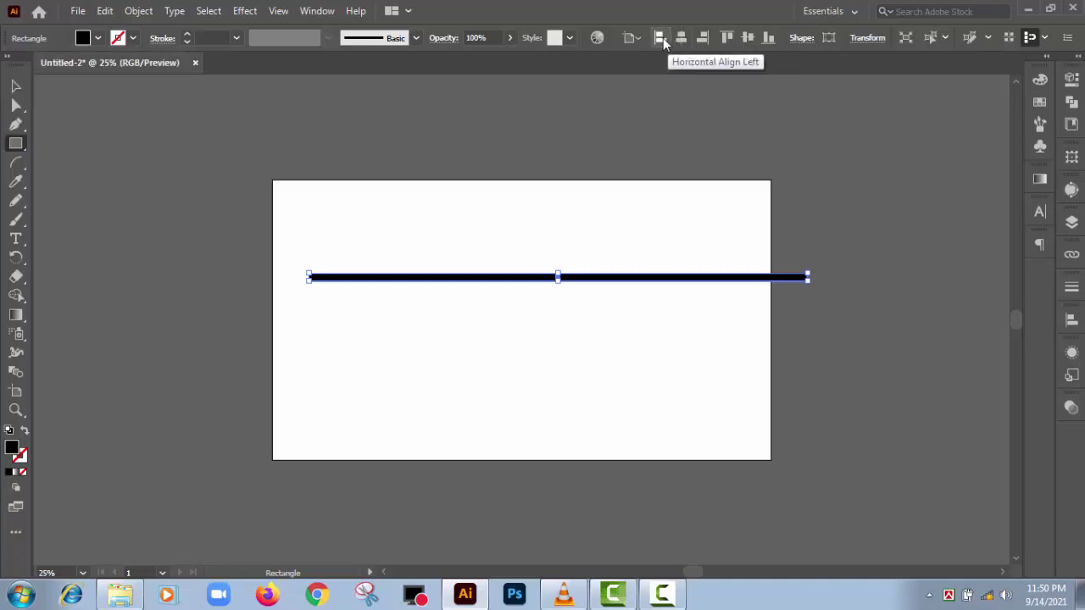
pyautogui.click(680, 38)
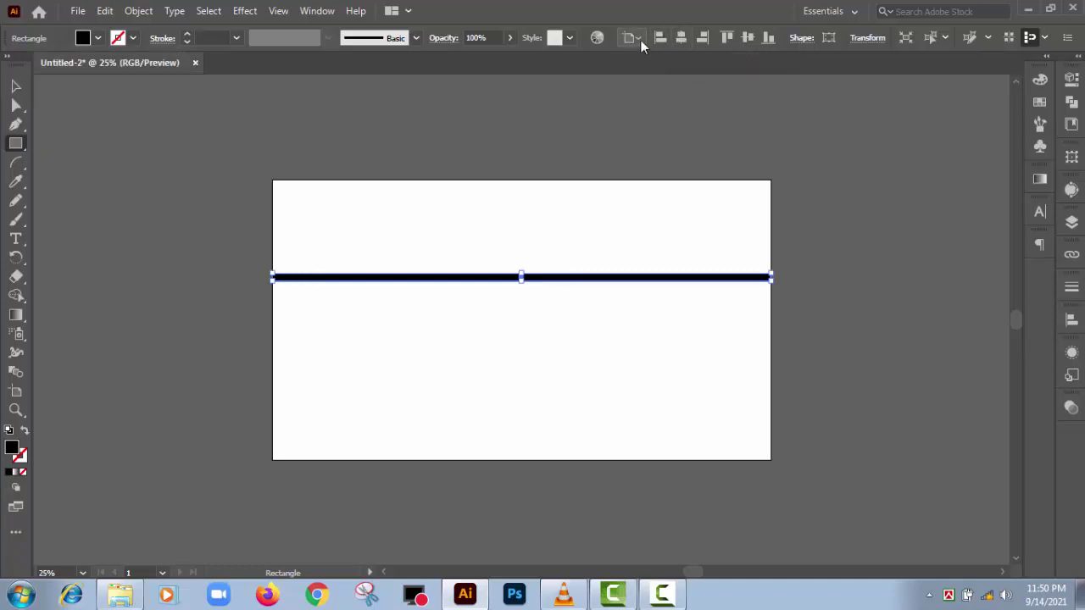
pyautogui.click(638, 39)
pyautogui.click(682, 39)
pyautogui.click(746, 38)
pyautogui.click(726, 39)
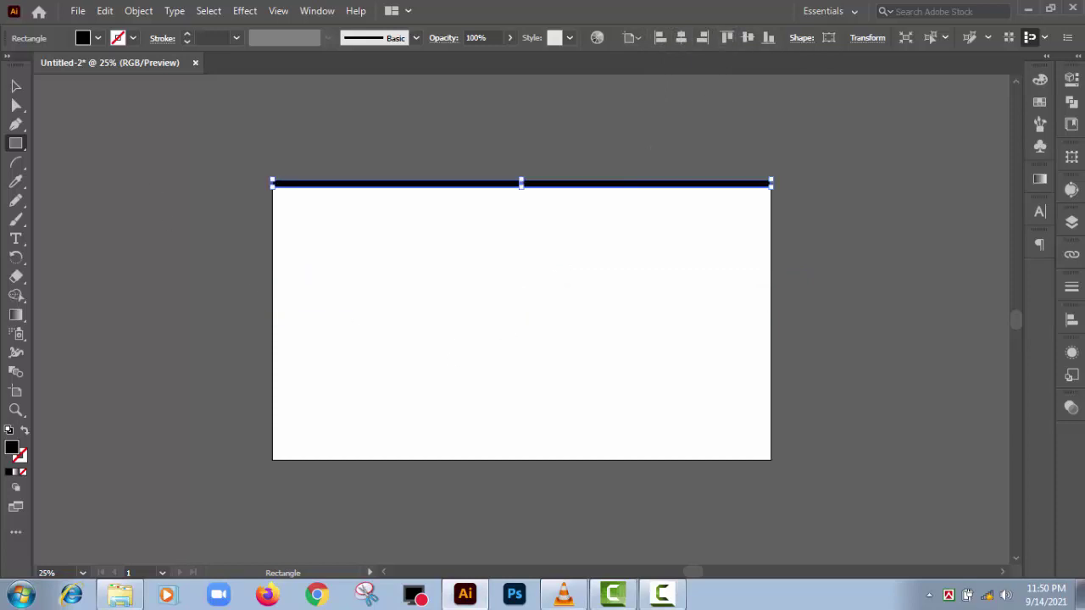
# Step: Start a Transform effect on the selected black bar and set its vertical move to 56 px
pyautogui.click(15, 85)
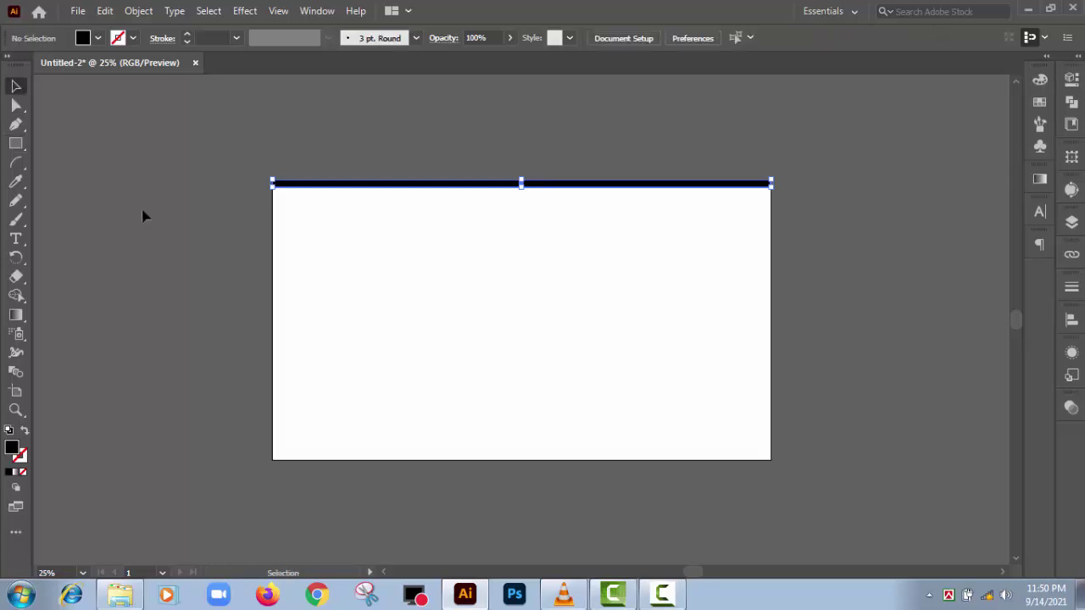
pyautogui.moveTo(181, 175); pyautogui.dragTo(598, 335)
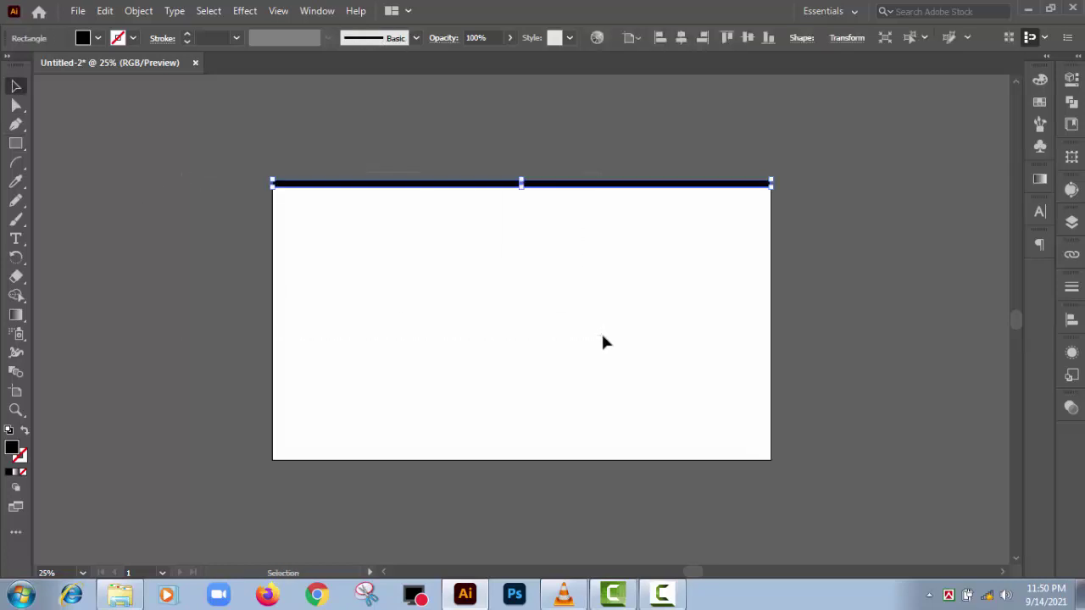
pyautogui.click(249, 12)
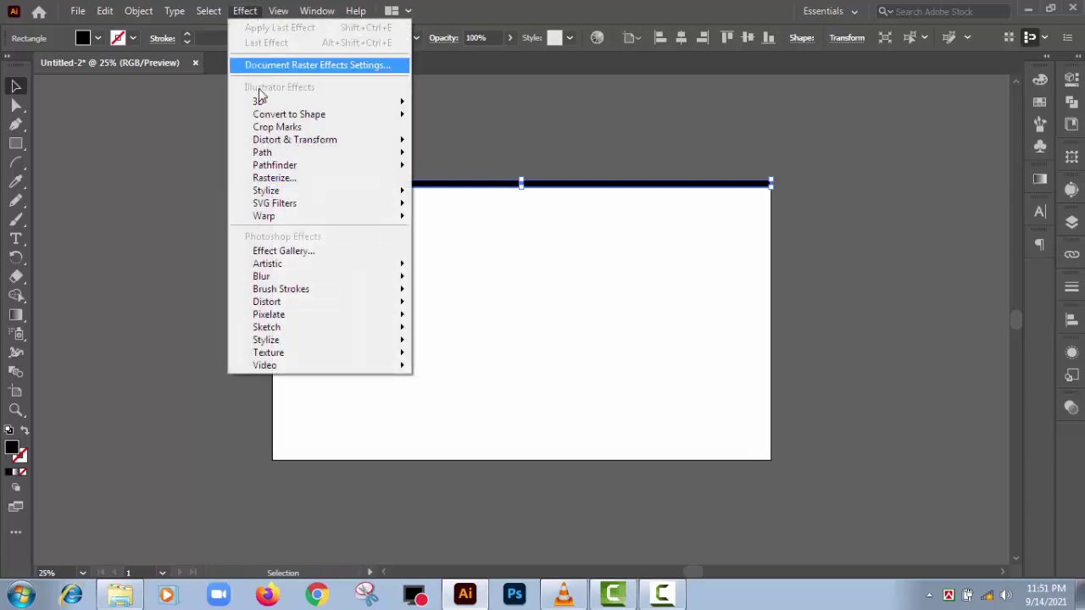
pyautogui.moveTo(292, 153)
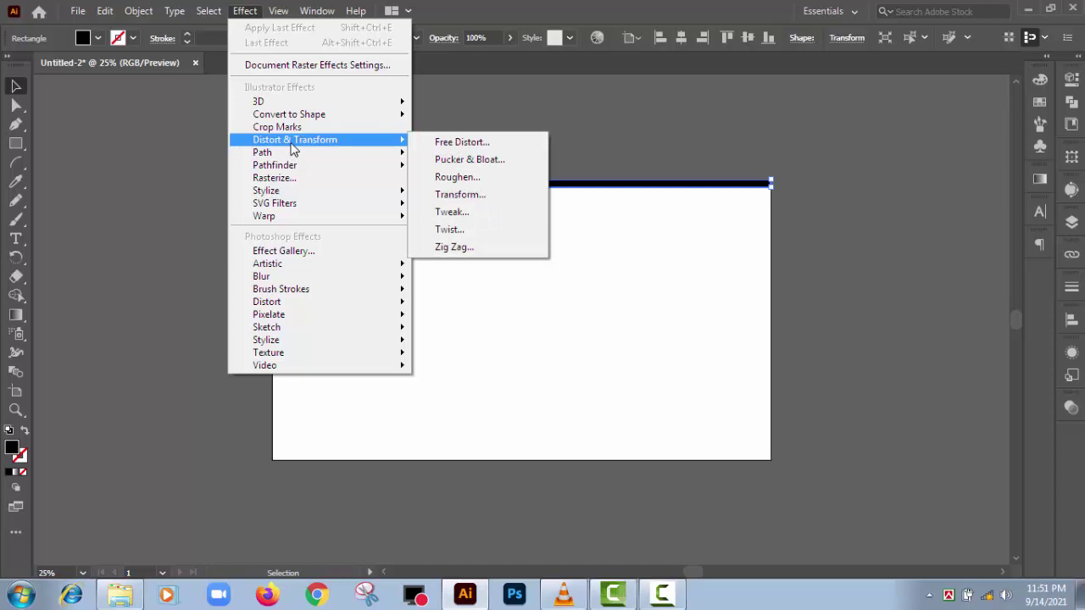
pyautogui.click(468, 196)
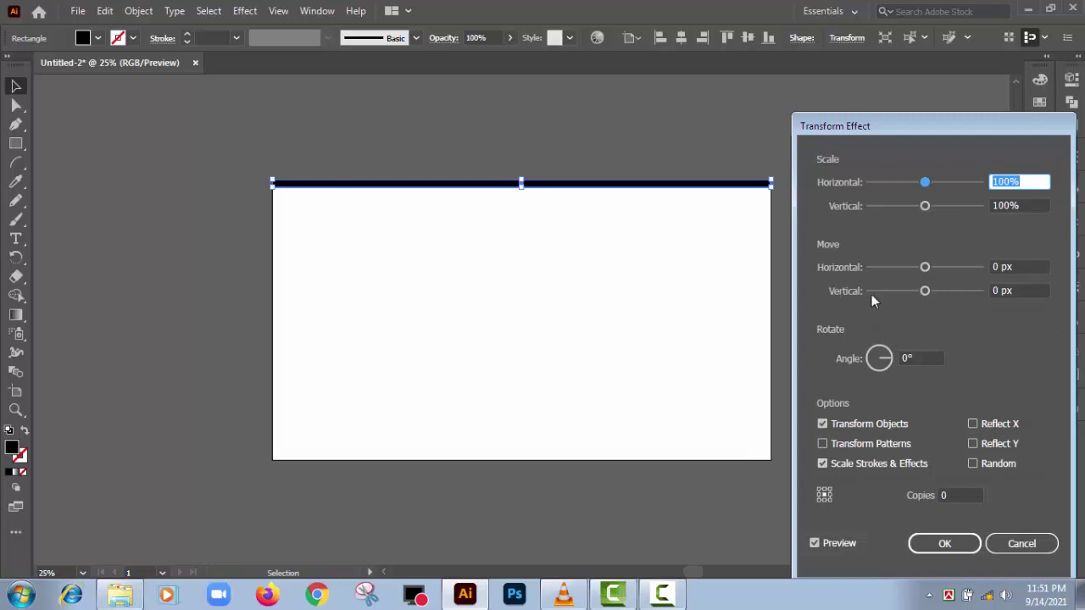
pyautogui.click(1002, 290)
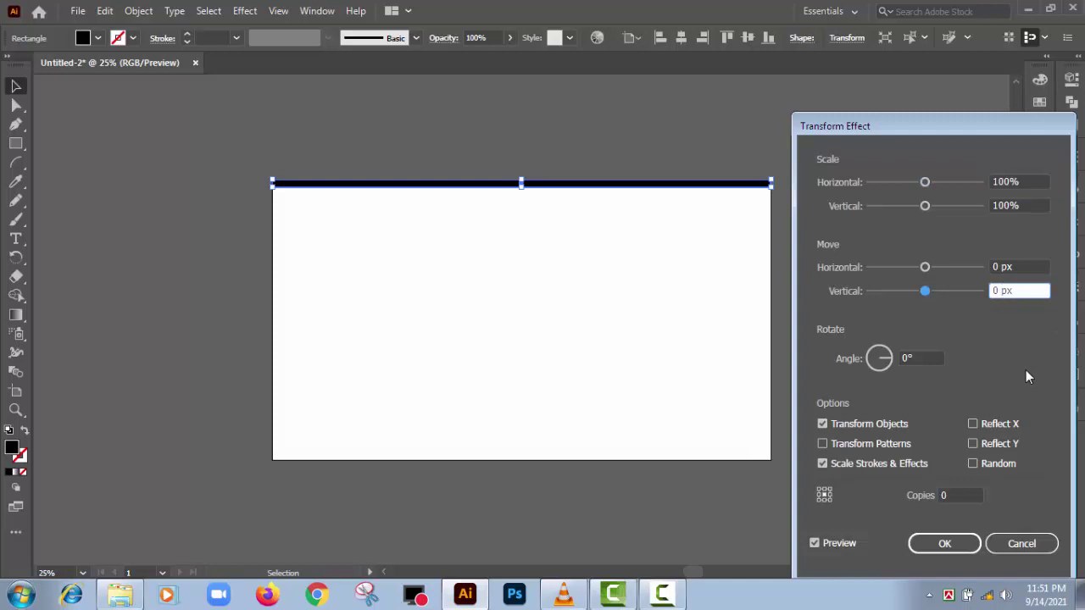
pyautogui.press('Up')
pyautogui.press('Up')
pyautogui.press('Up')
pyautogui.press('Up')
pyautogui.press('Up')
pyautogui.press('Up')
pyautogui.press('Up')
pyautogui.press('Up')
pyautogui.press('Up')
pyautogui.press('Up')
pyautogui.press('Up')
pyautogui.press('Up')
pyautogui.press('Up')
pyautogui.press('Up')
pyautogui.press('Up')
pyautogui.press('Up')
pyautogui.press('Up')
pyautogui.press('Up')
pyautogui.press('Up')
pyautogui.press('Up')
pyautogui.press('Up')
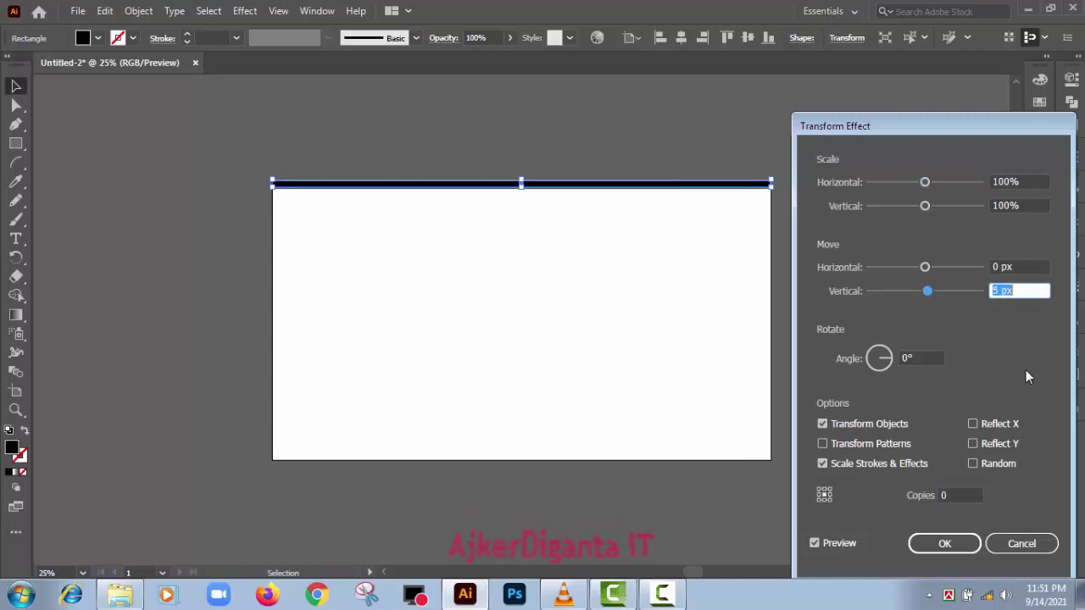
pyautogui.press('Up')
pyautogui.press('Up')
pyautogui.press('Up')
pyautogui.press('Up')
pyautogui.press('Up')
pyautogui.press('Up')
pyautogui.press('Up')
pyautogui.press('Up')
pyautogui.press('Up')
pyautogui.press('Up')
pyautogui.press('Up')
pyautogui.press('Up')
pyautogui.press('Up')
pyautogui.press('Up')
pyautogui.press('Up')
pyautogui.press('Up')
pyautogui.press('Up')
pyautogui.press('Up')
pyautogui.press('Up')
pyautogui.press('Up')
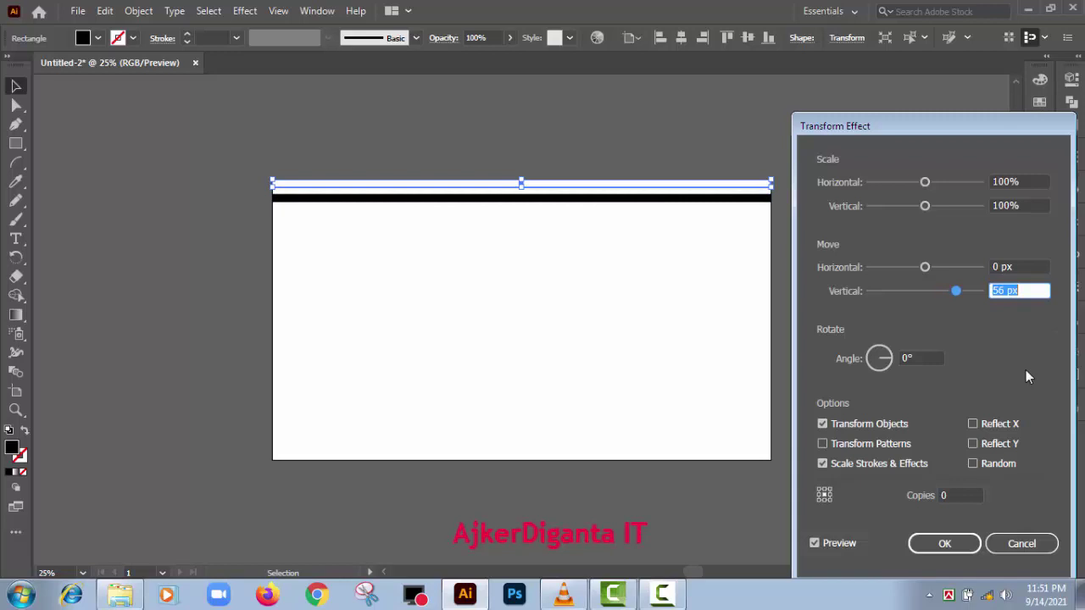
pyautogui.click(1027, 291)
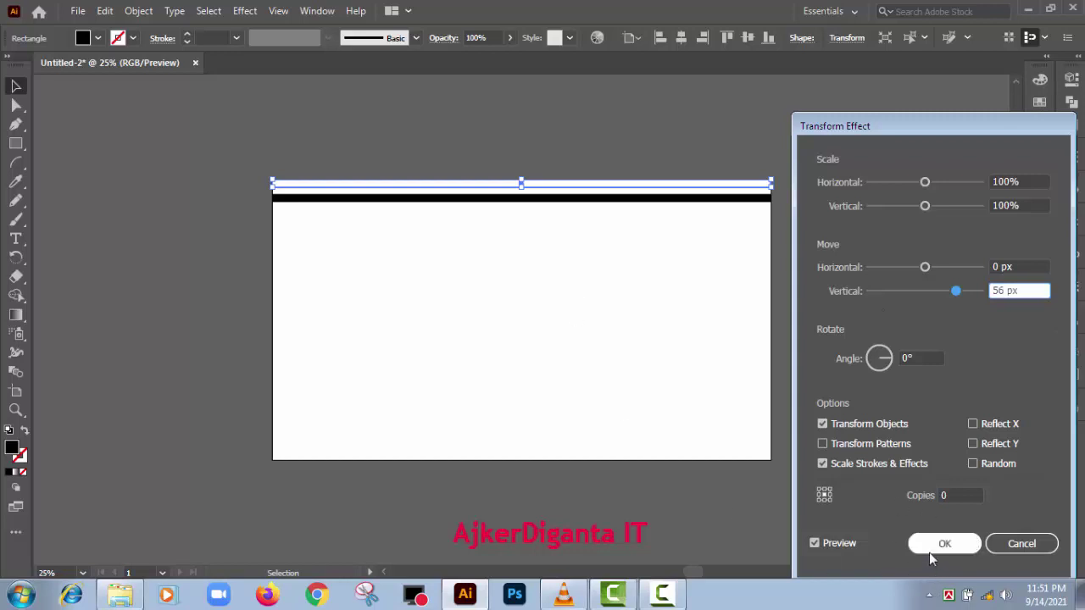
# Step: Set the Transform effect's number of copies to 18 so the bar repeats down the artboard
pyautogui.click(948, 495)
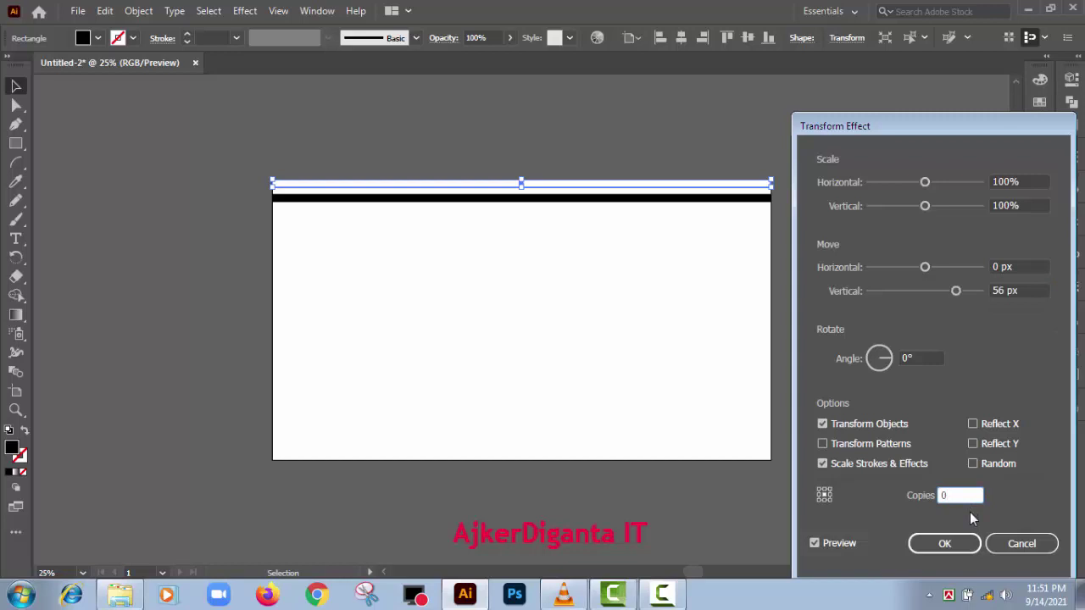
pyautogui.press('Up')
pyautogui.press('Up')
pyautogui.press('Up')
pyautogui.press('Up')
pyautogui.press('Up')
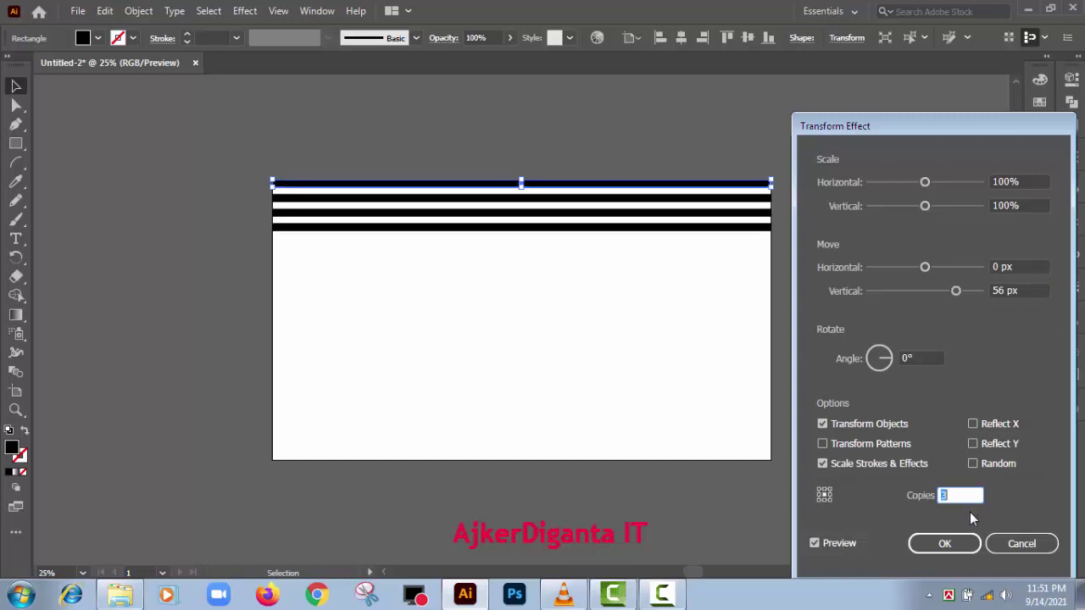
pyautogui.press('Up')
pyautogui.press('Up')
pyautogui.press('Up')
pyautogui.press('Up')
pyautogui.press('Up')
pyautogui.press('Up')
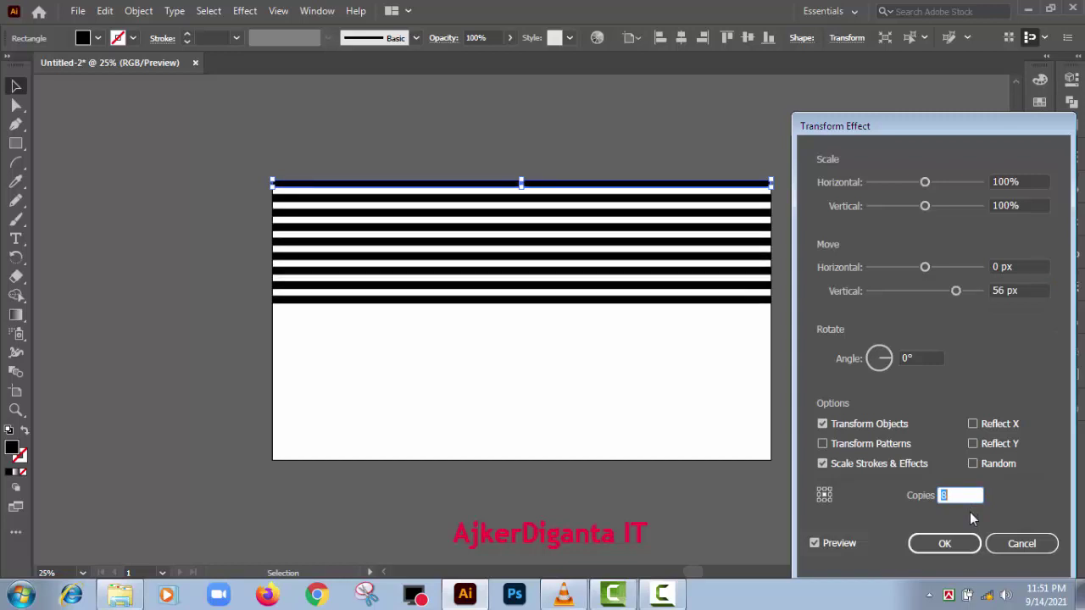
pyautogui.press('Up')
pyautogui.press('Up')
pyautogui.press('Up')
pyautogui.press('Up')
pyautogui.press('Up')
pyautogui.press('Up')
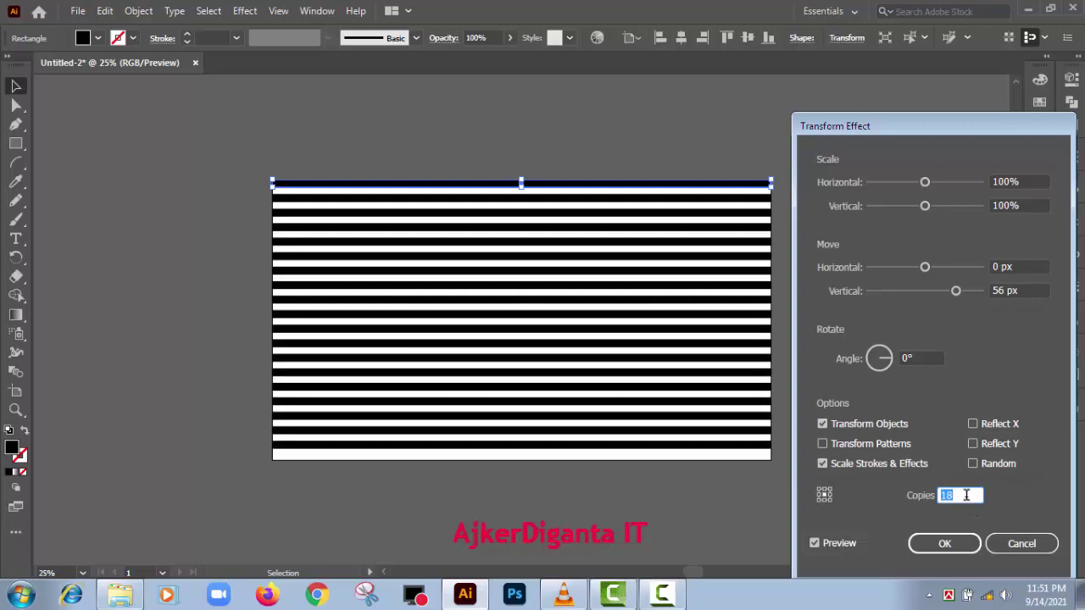
# Step: Apply the Transform effect with 18 copies to the black bar
pyautogui.click(969, 495)
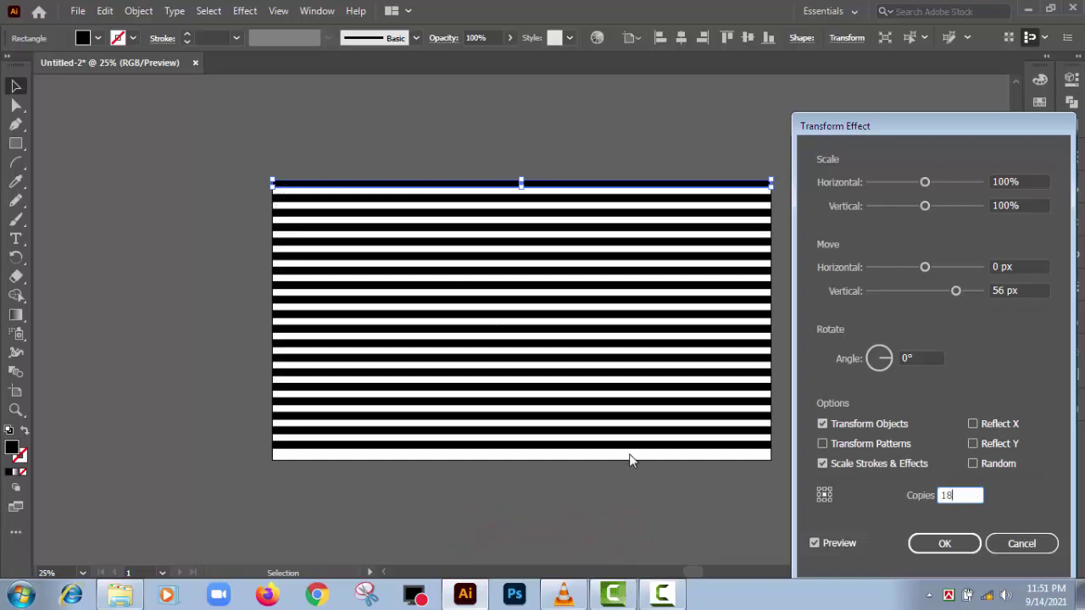
pyautogui.click(946, 544)
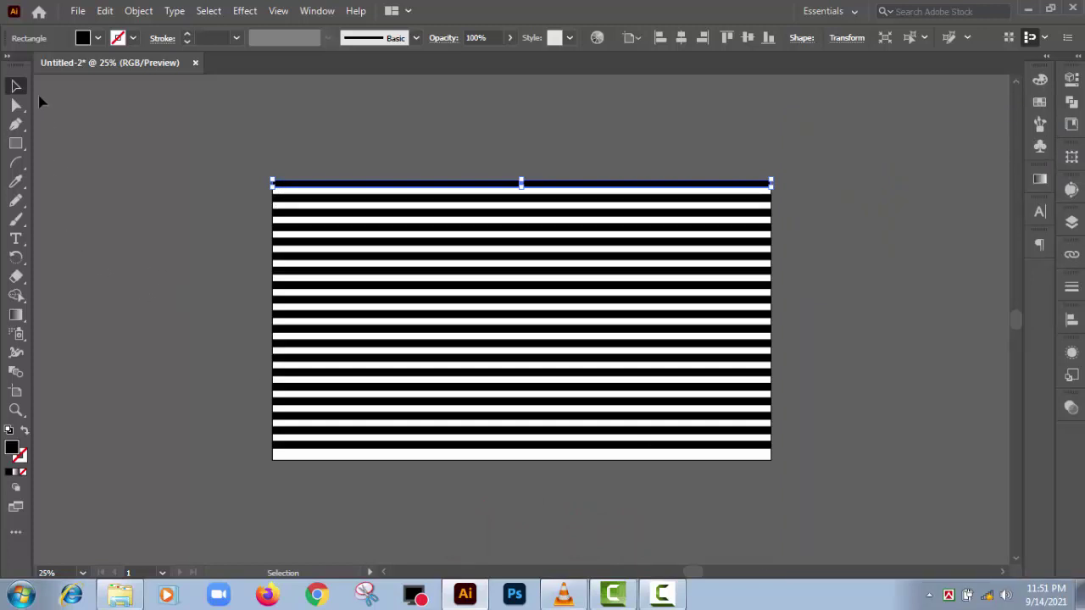
# Step: Select the striped bar artwork and apply an Envelope Distort mesh with 4 rows and 9 columns, checking its preview
pyautogui.moveTo(185, 142); pyautogui.dragTo(940, 544)
pyautogui.scroll(-1, 729, 509)
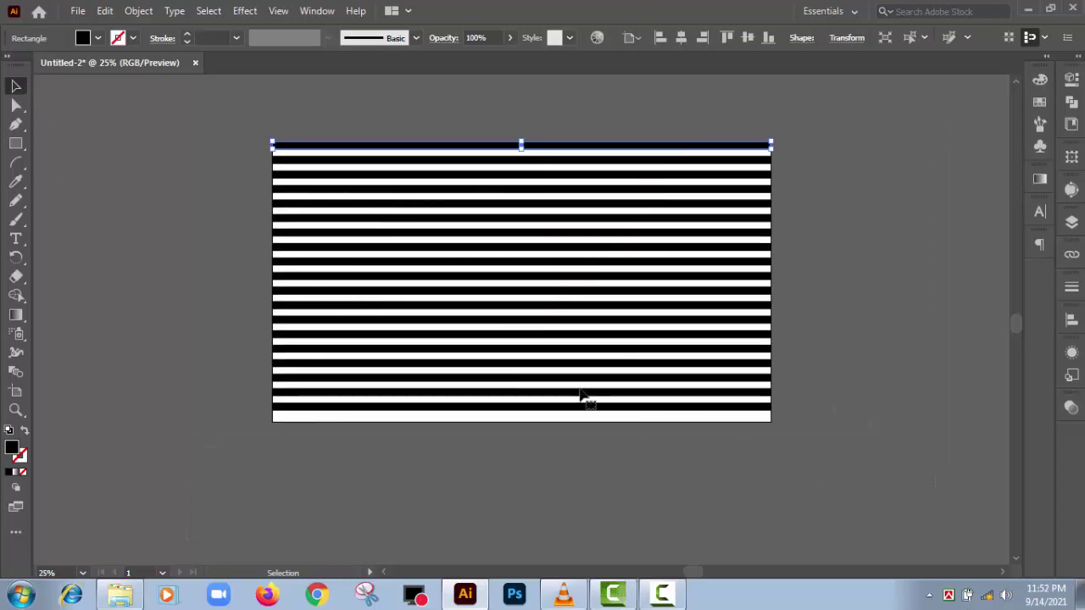
pyautogui.click(138, 11)
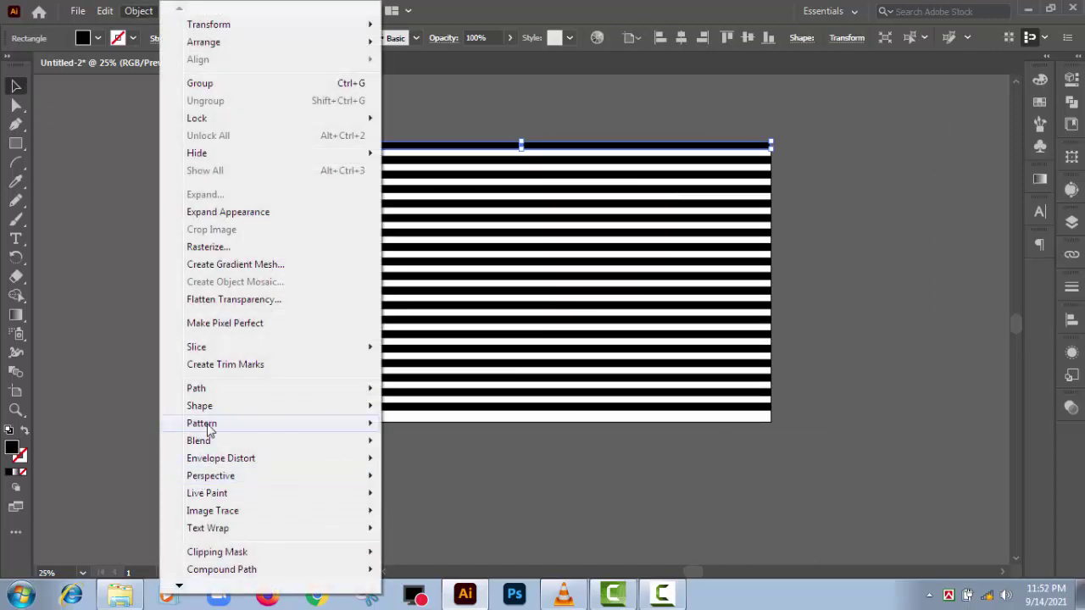
pyautogui.moveTo(208, 415)
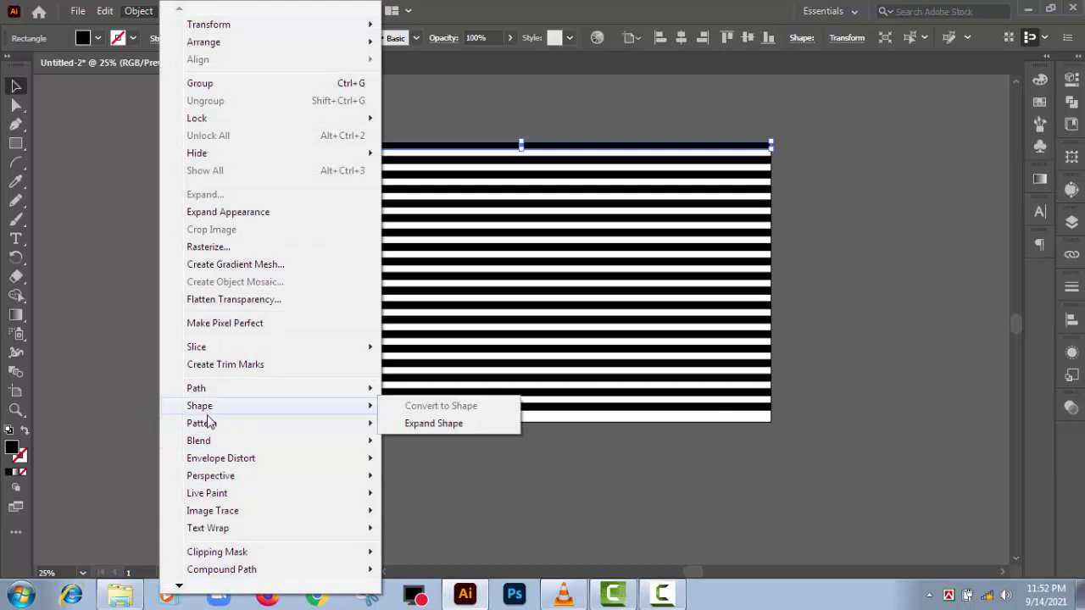
pyautogui.moveTo(212, 462)
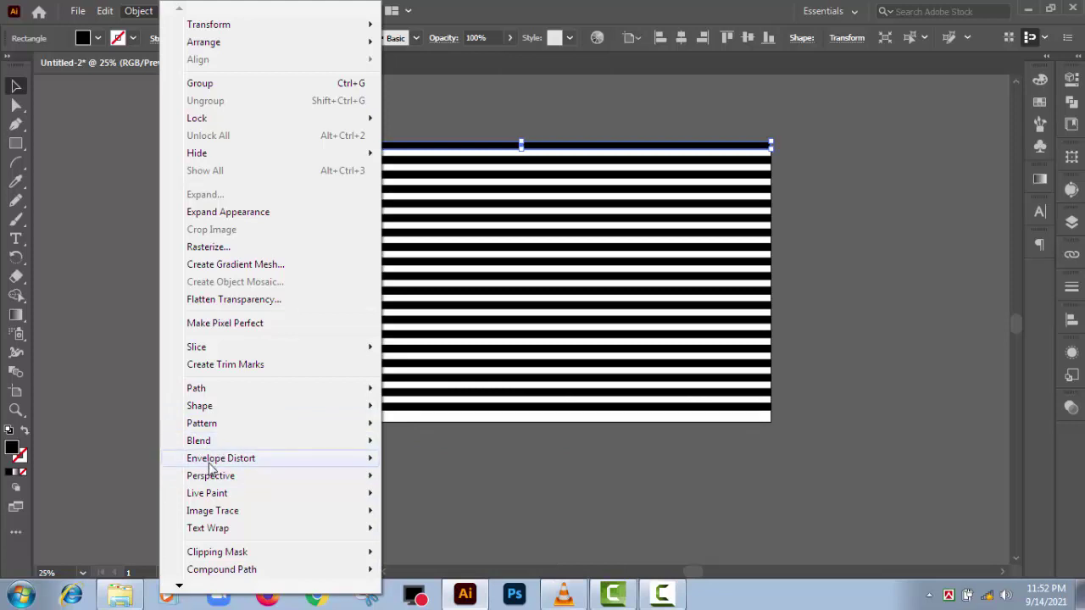
pyautogui.moveTo(310, 465)
pyautogui.click(415, 472)
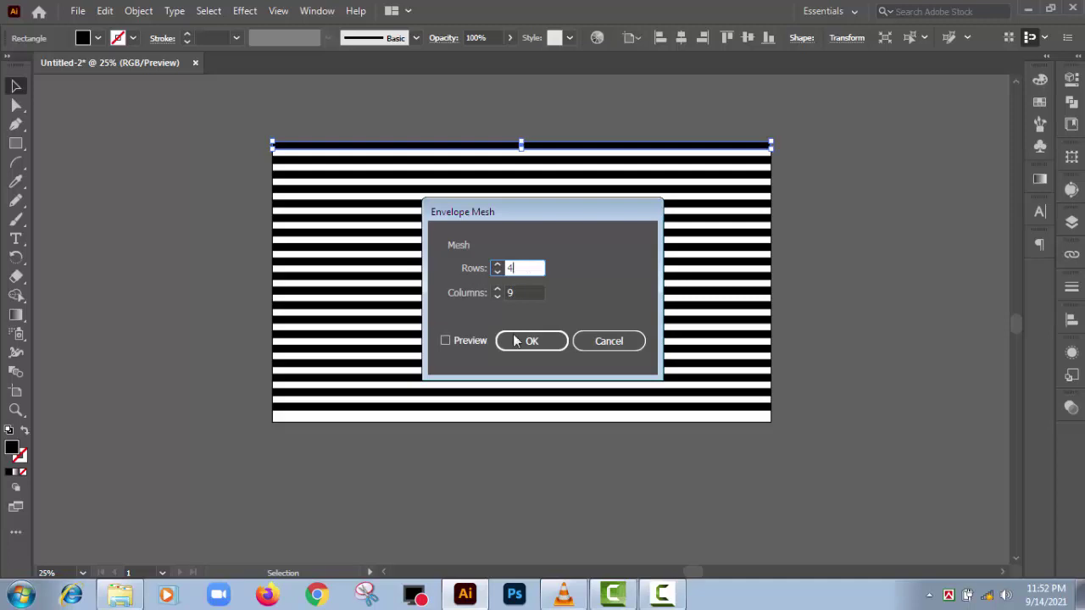
pyautogui.click(469, 340)
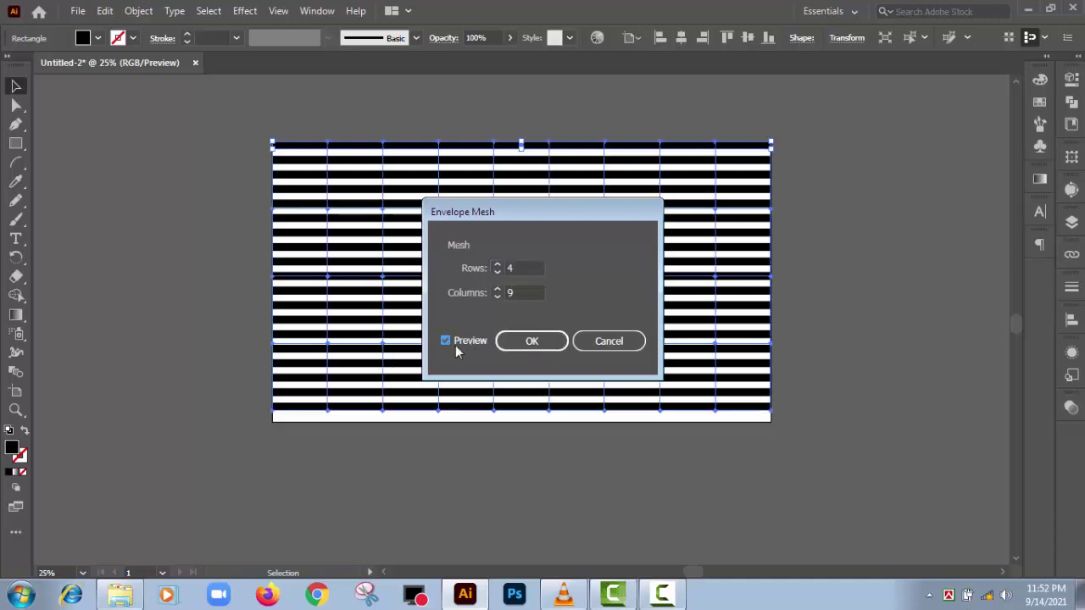
pyautogui.click(531, 340)
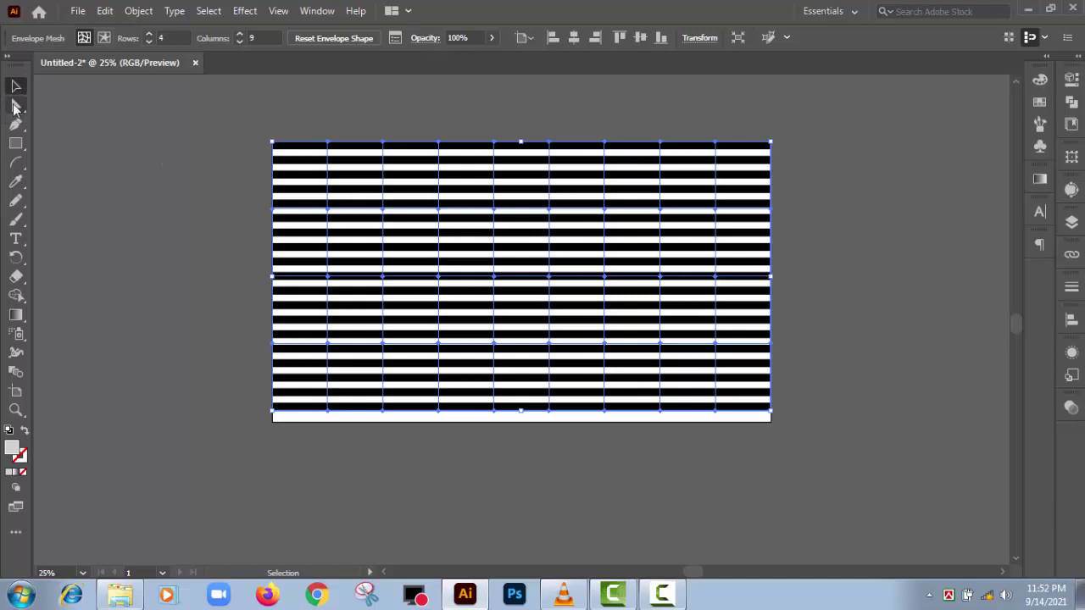
# Step: Select alternate columns of mesh points and move them about 160 px up and 54 px left to bend the stripes into waves
pyautogui.click(14, 106)
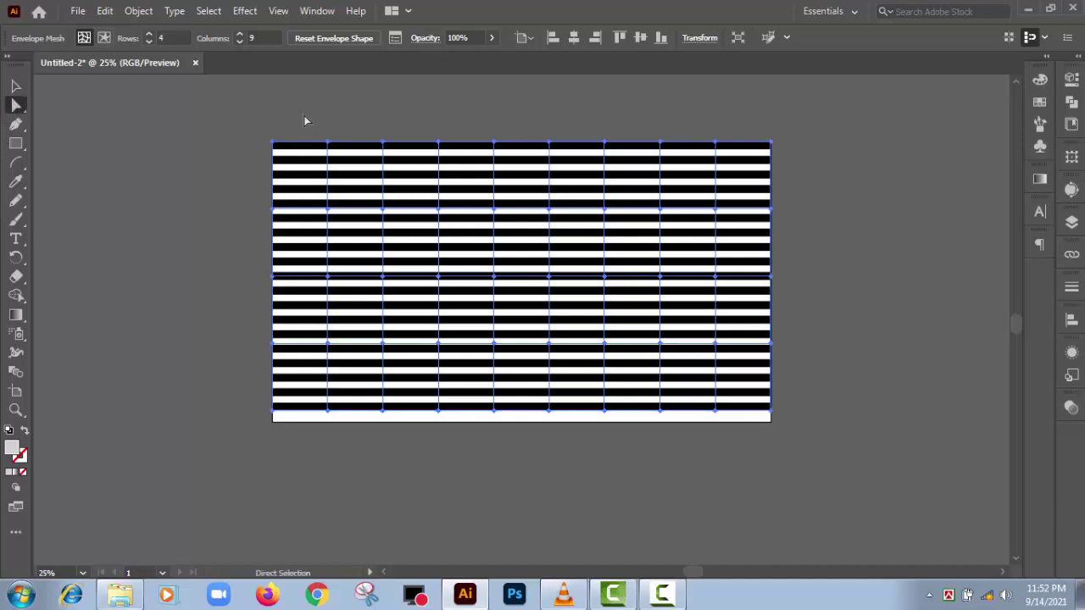
pyautogui.moveTo(311, 141); pyautogui.dragTo(359, 426)
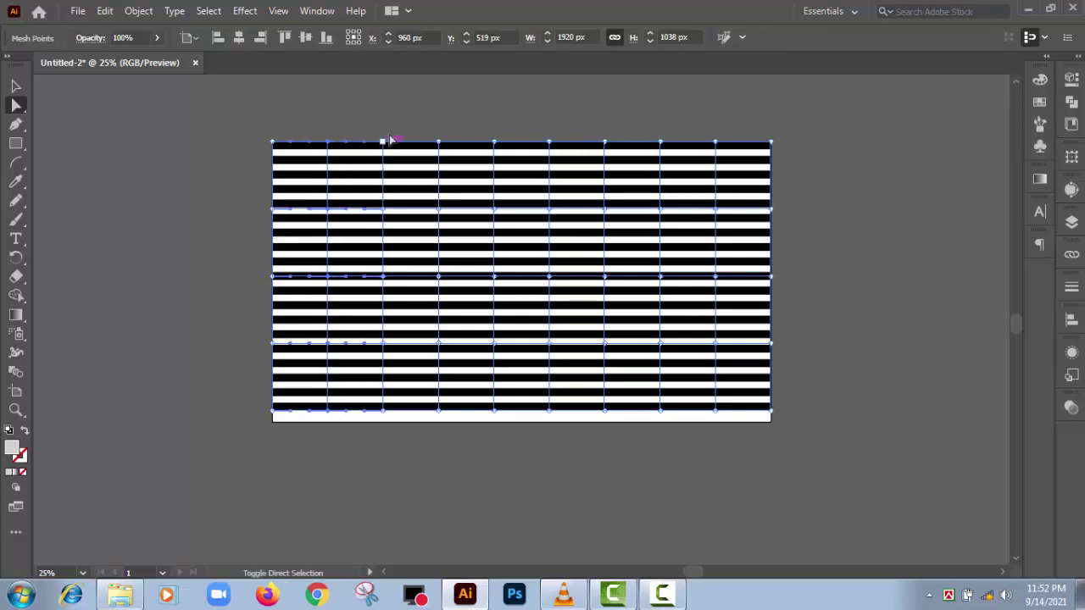
pyautogui.moveTo(414, 129); pyautogui.dragTo(481, 406)
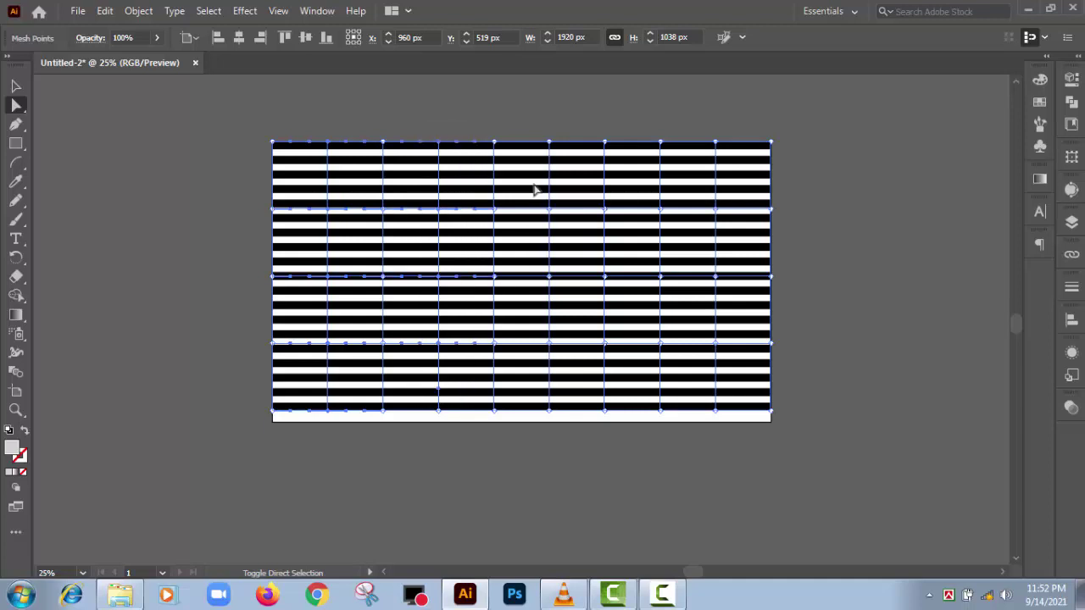
pyautogui.moveTo(525, 126); pyautogui.dragTo(570, 422)
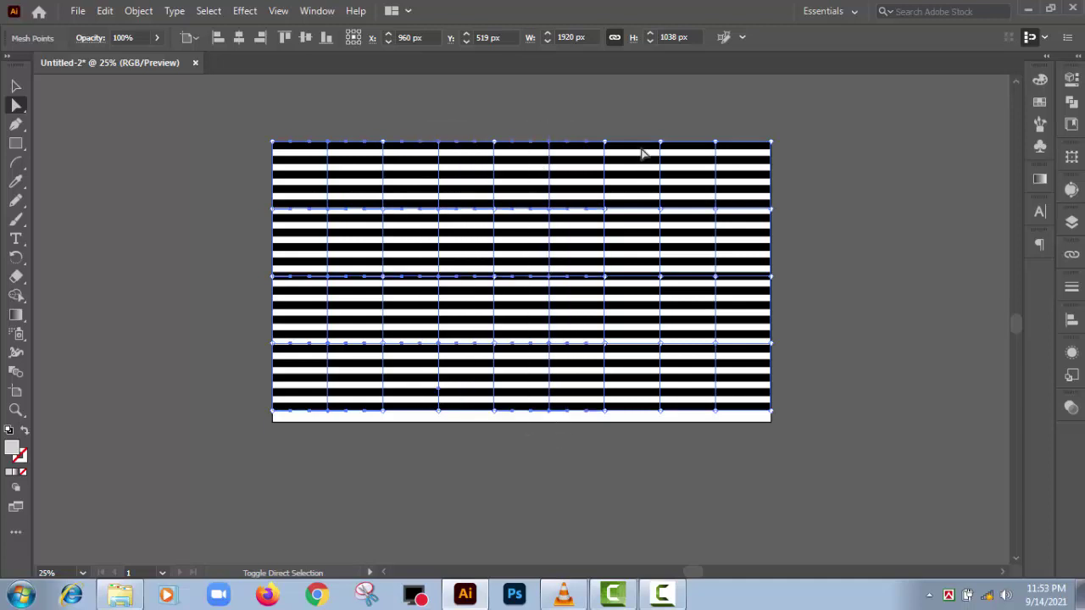
pyautogui.moveTo(657, 217); pyautogui.dragTo(674, 420)
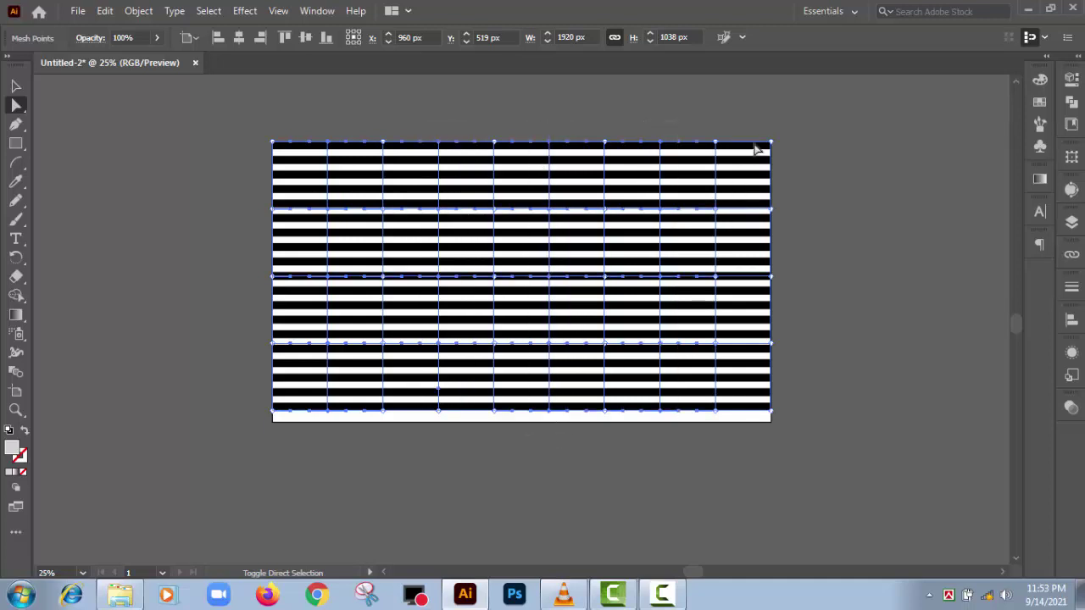
pyautogui.moveTo(781, 210); pyautogui.dragTo(801, 421)
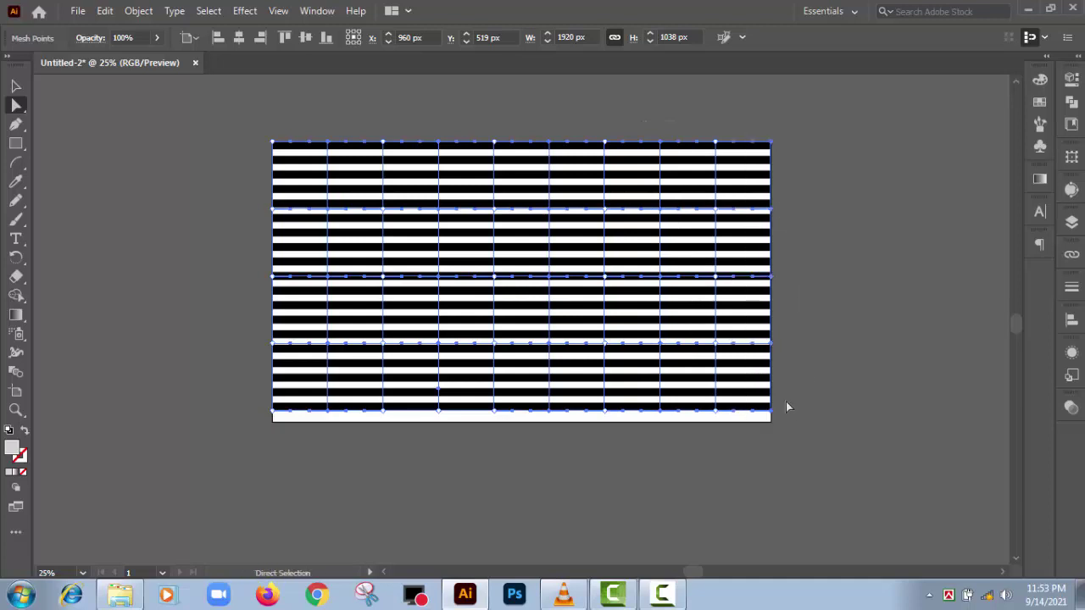
pyautogui.click(15, 105)
pyautogui.moveTo(330, 212)
pyautogui.mouseDown()
pyautogui.moveTo(332, 178)
pyautogui.moveTo(314, 174)
pyautogui.mouseUp()
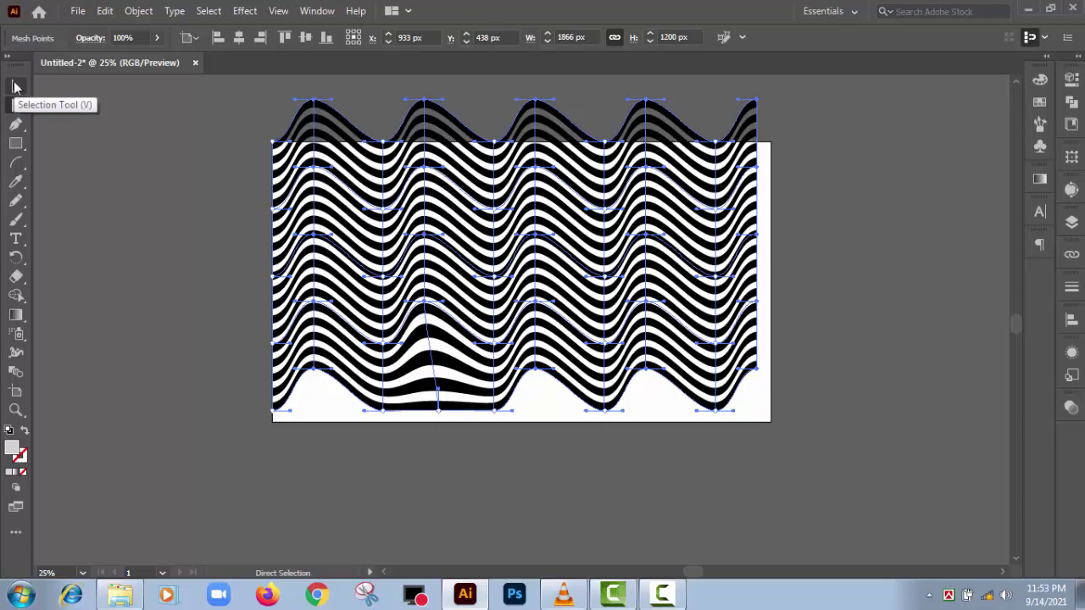
# Step: Centre the wavy mesh artwork horizontally and vertically on the artboard
pyautogui.click(15, 86)
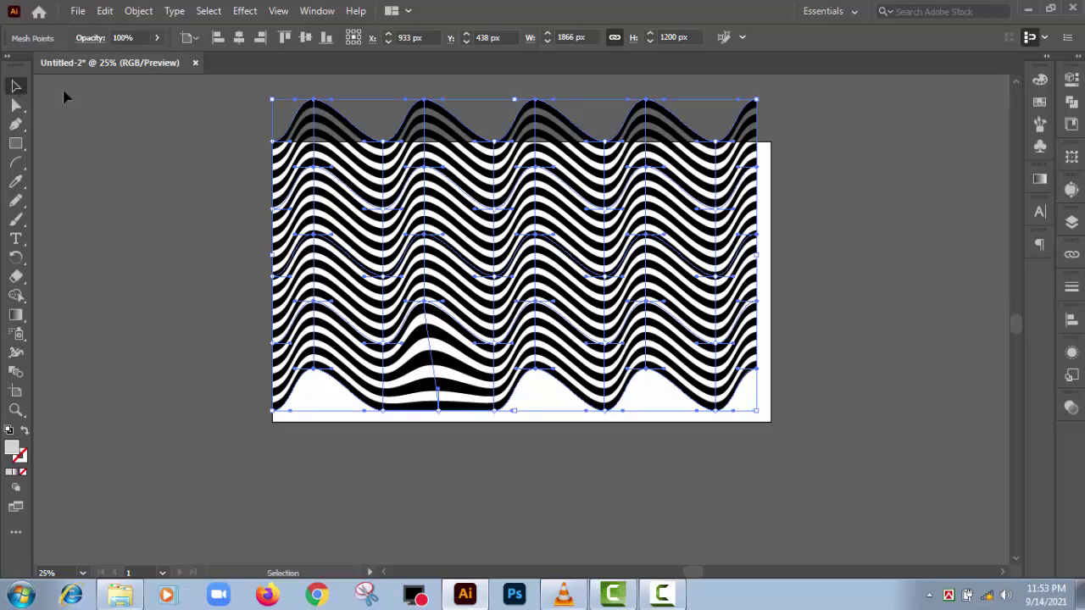
pyautogui.click(1071, 320)
pyautogui.click(914, 356)
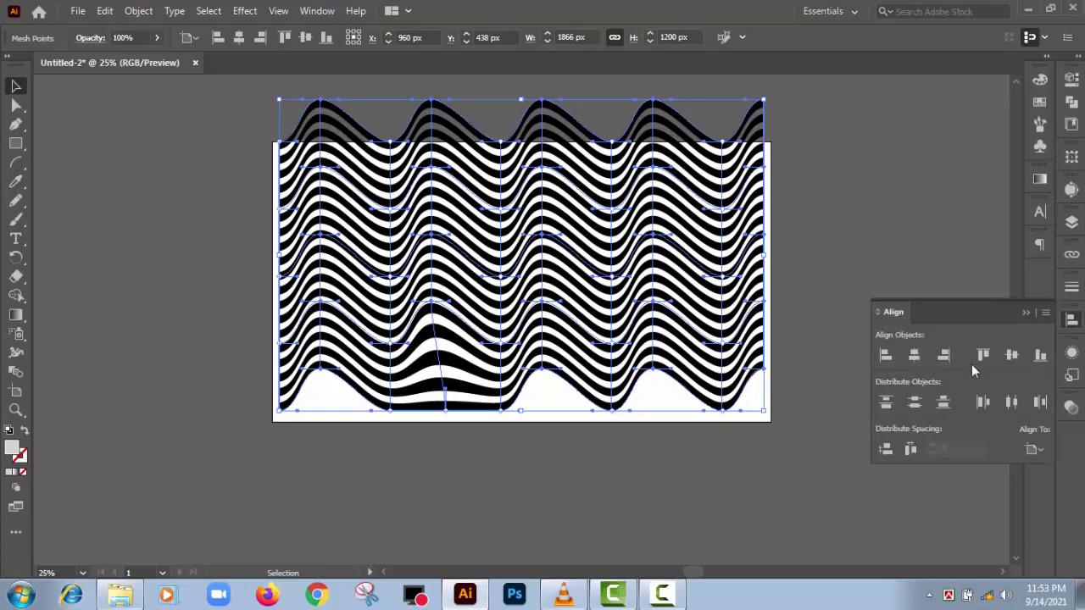
pyautogui.click(1011, 356)
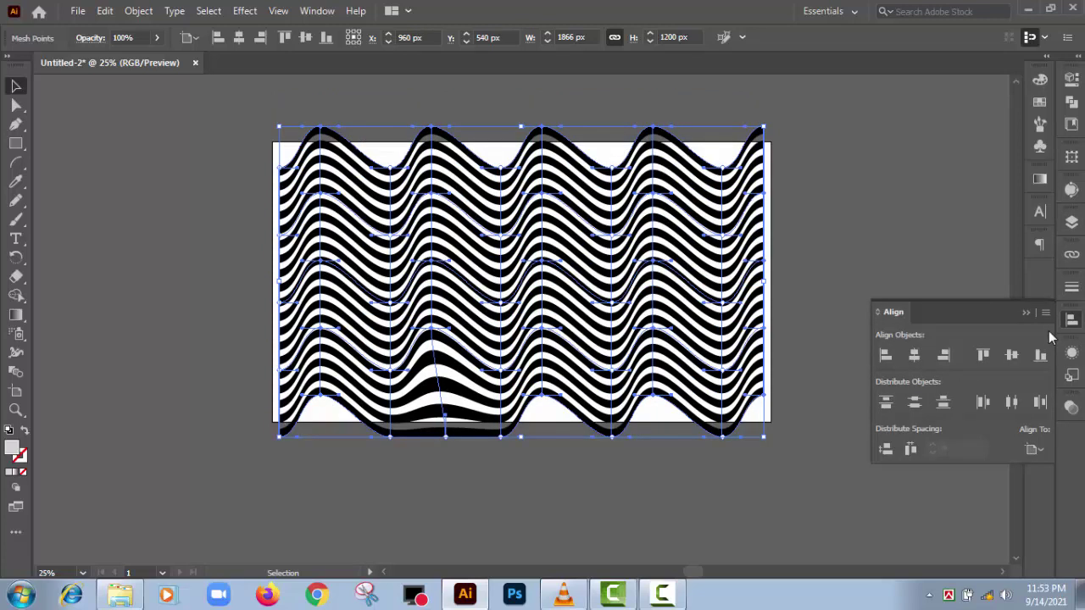
pyautogui.click(1024, 313)
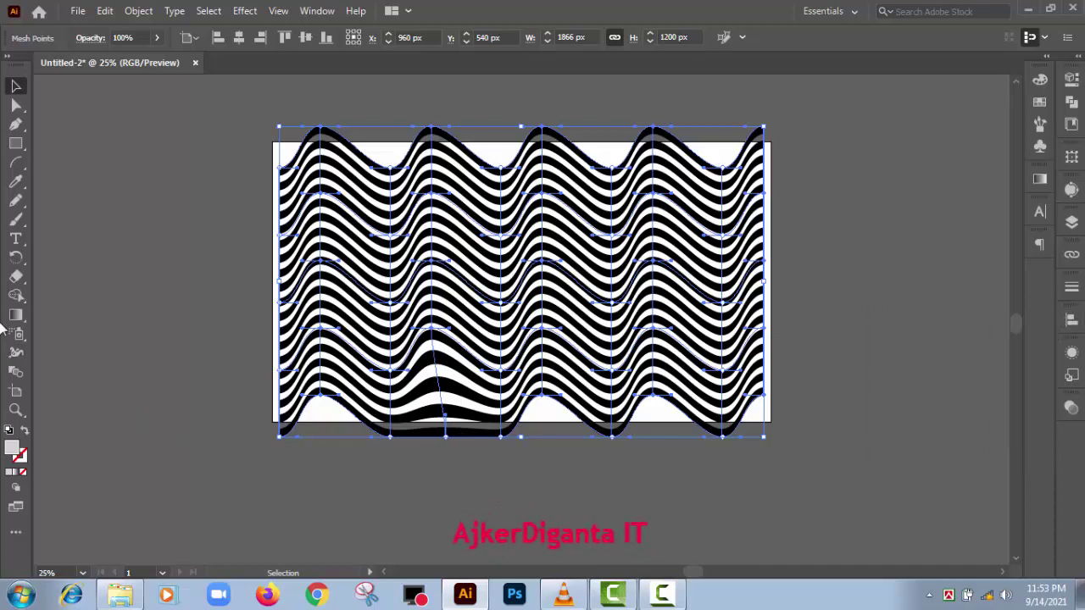
# Step: Raise the selected crest mesh points further up and right, and nudge the third column's middle point left and its top point up
pyautogui.click(16, 104)
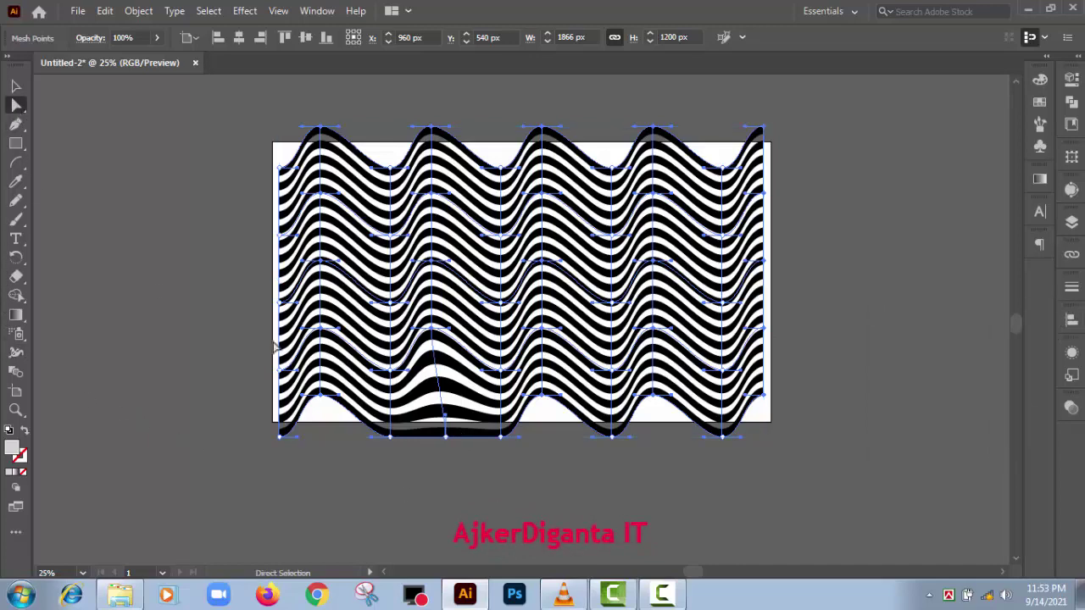
pyautogui.moveTo(354, 345); pyautogui.dragTo(335, 315)
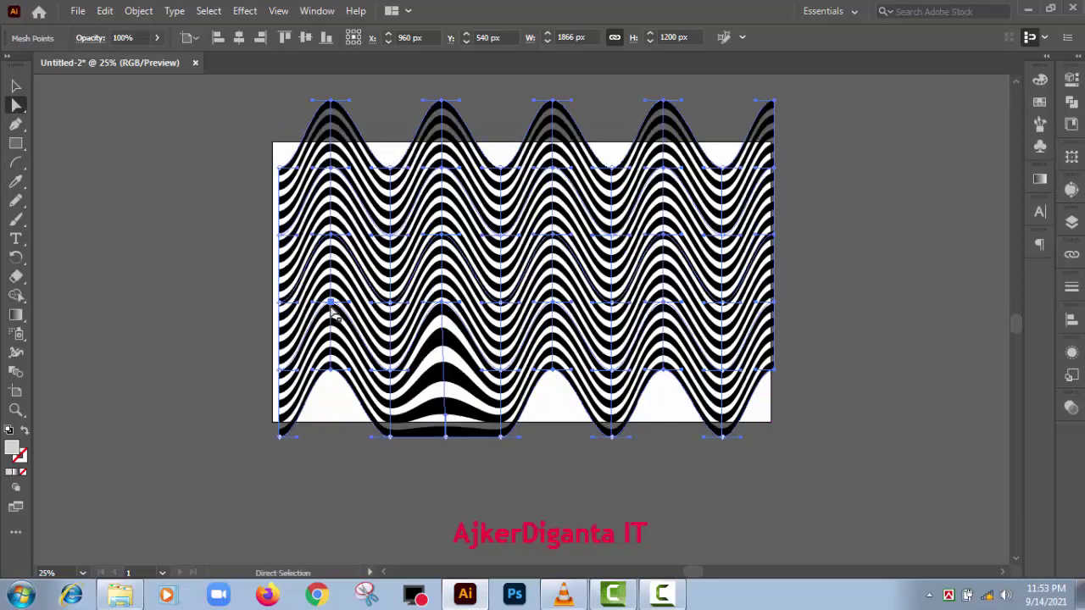
pyautogui.click(392, 305)
pyautogui.moveTo(391, 306); pyautogui.dragTo(381, 302)
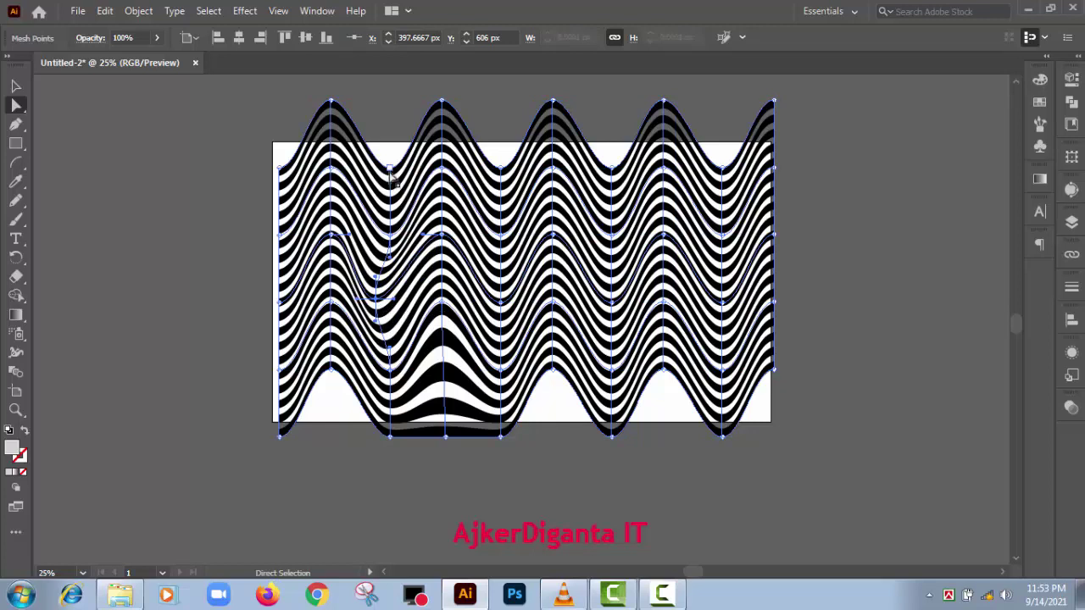
pyautogui.moveTo(391, 168); pyautogui.dragTo(390, 160)
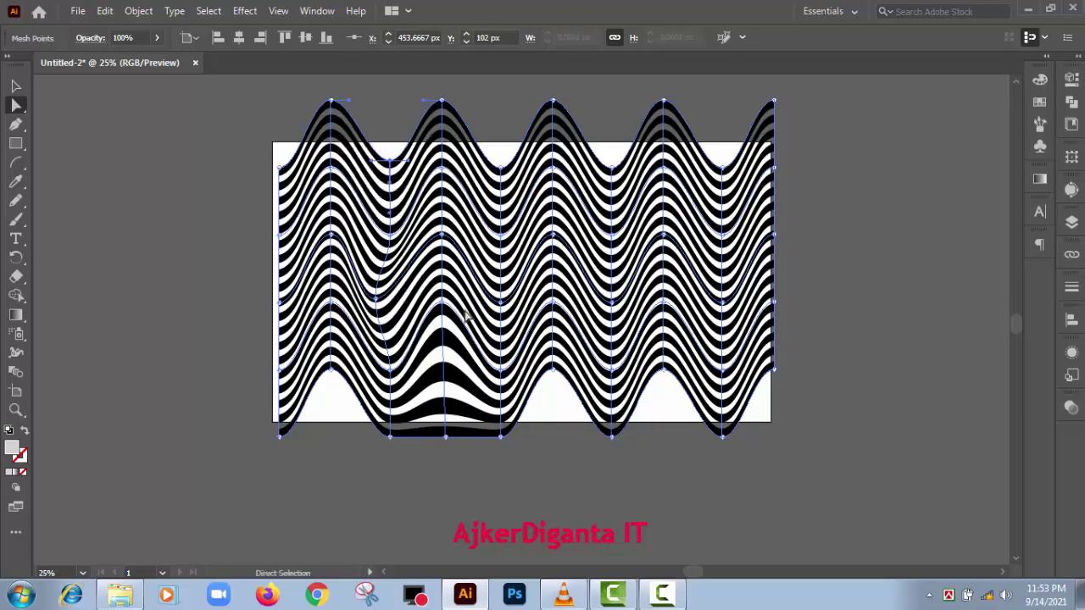
# Step: Reshape the second wave by moving the fourth and fifth columns' middle points up and right and the fourth column's bottom point up
pyautogui.moveTo(442, 234); pyautogui.dragTo(462, 210)
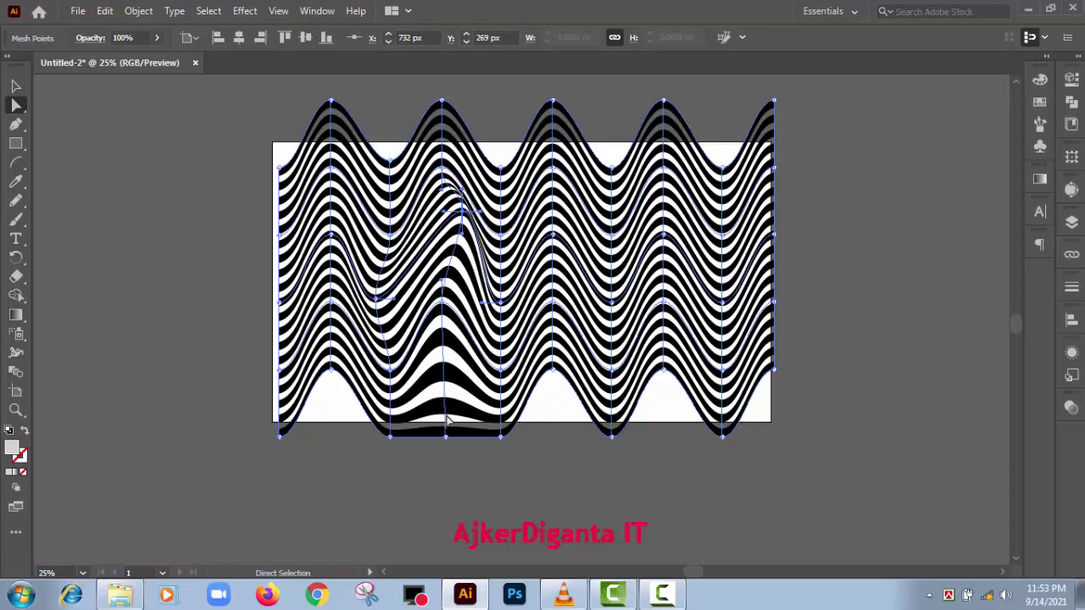
pyautogui.moveTo(444, 435); pyautogui.dragTo(445, 411)
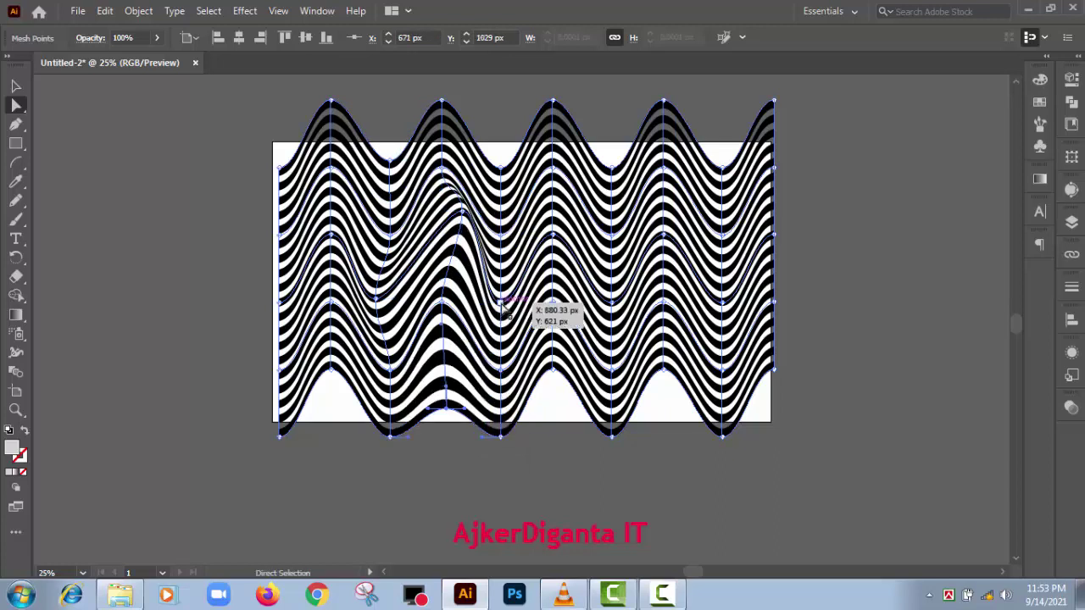
pyautogui.moveTo(502, 307); pyautogui.dragTo(512, 267)
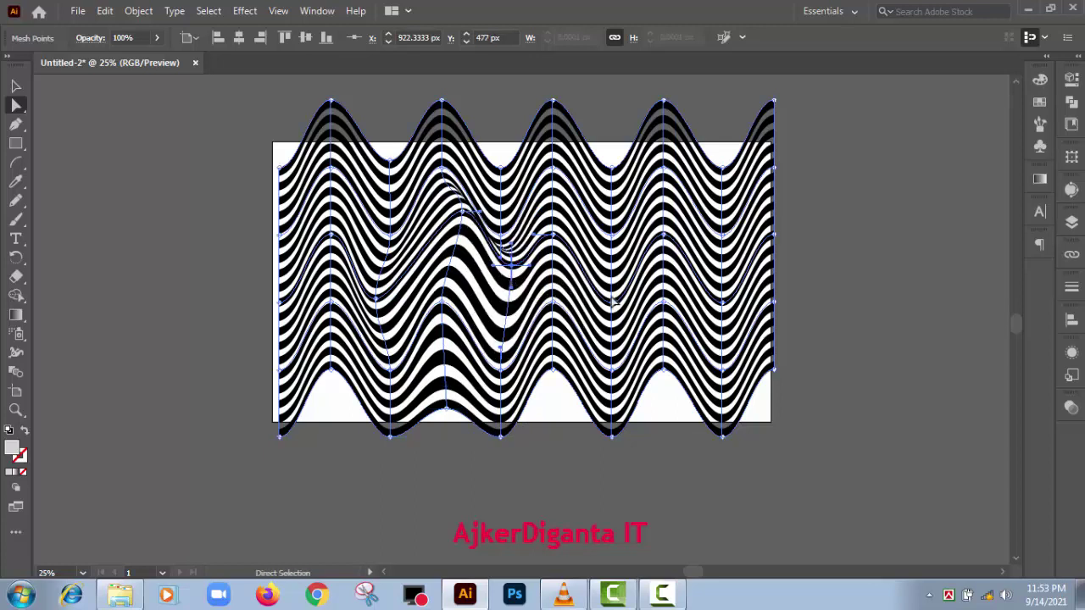
# Step: Distort the right-hand waves by moving points in the seventh, eighth and ninth mesh columns, and undo the shift of the right-edge point
pyautogui.moveTo(608, 307); pyautogui.dragTo(594, 296)
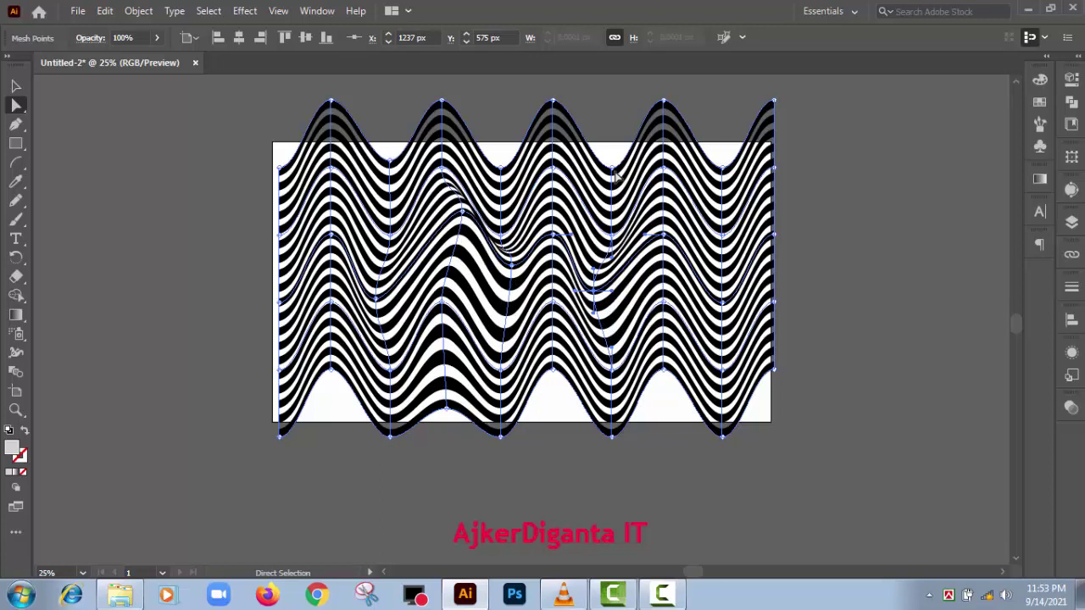
pyautogui.moveTo(612, 166); pyautogui.dragTo(610, 153)
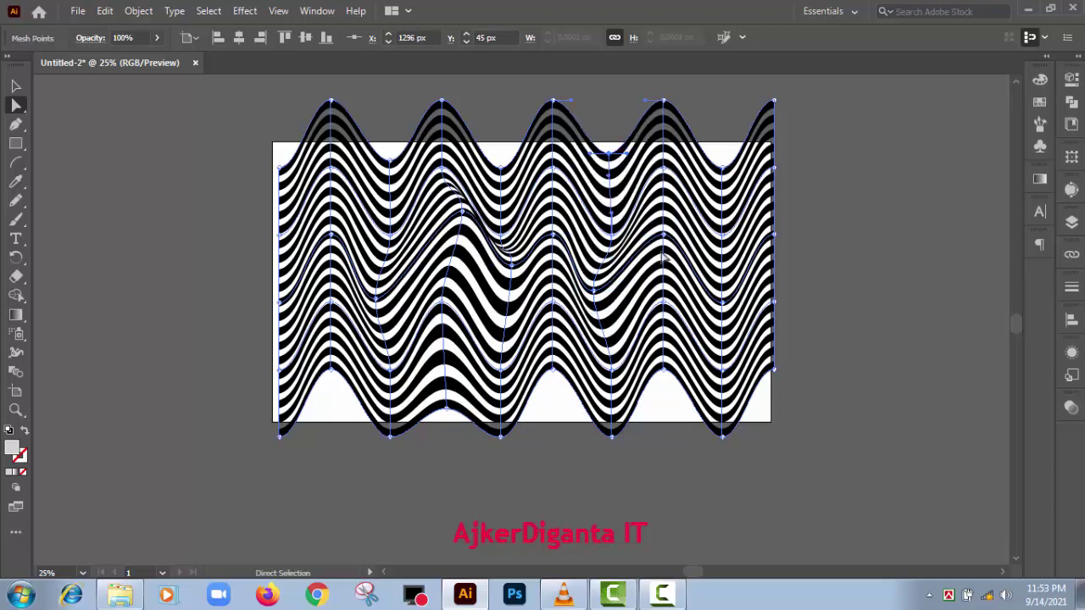
pyautogui.moveTo(668, 241); pyautogui.dragTo(672, 205)
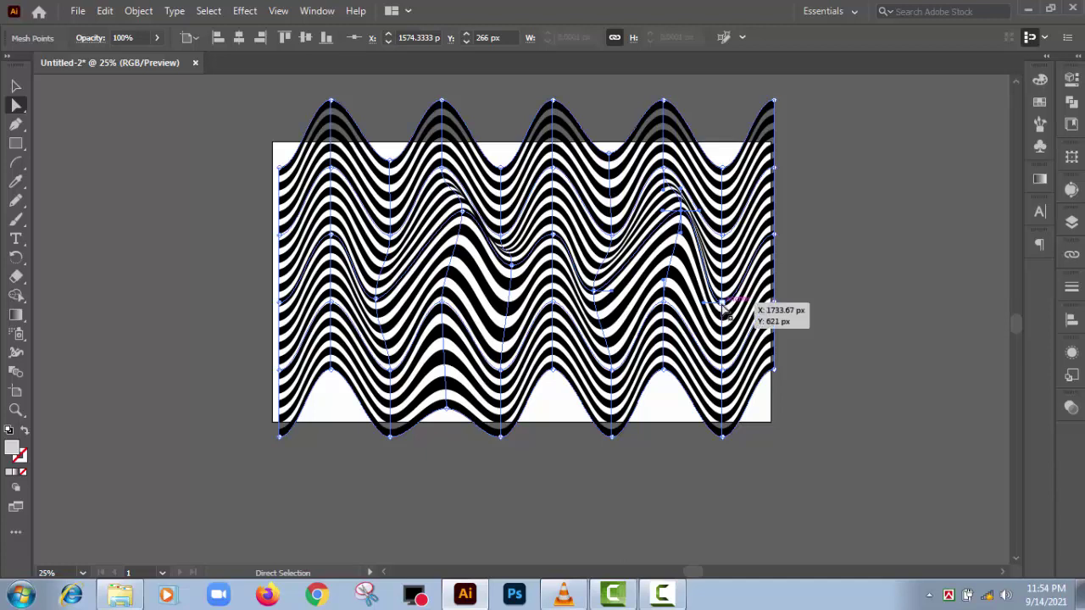
pyautogui.moveTo(723, 306); pyautogui.dragTo(709, 314)
pyautogui.moveTo(777, 239)
pyautogui.mouseDown()
pyautogui.moveTo(788, 223)
pyautogui.moveTo(786, 244)
pyautogui.mouseUp()
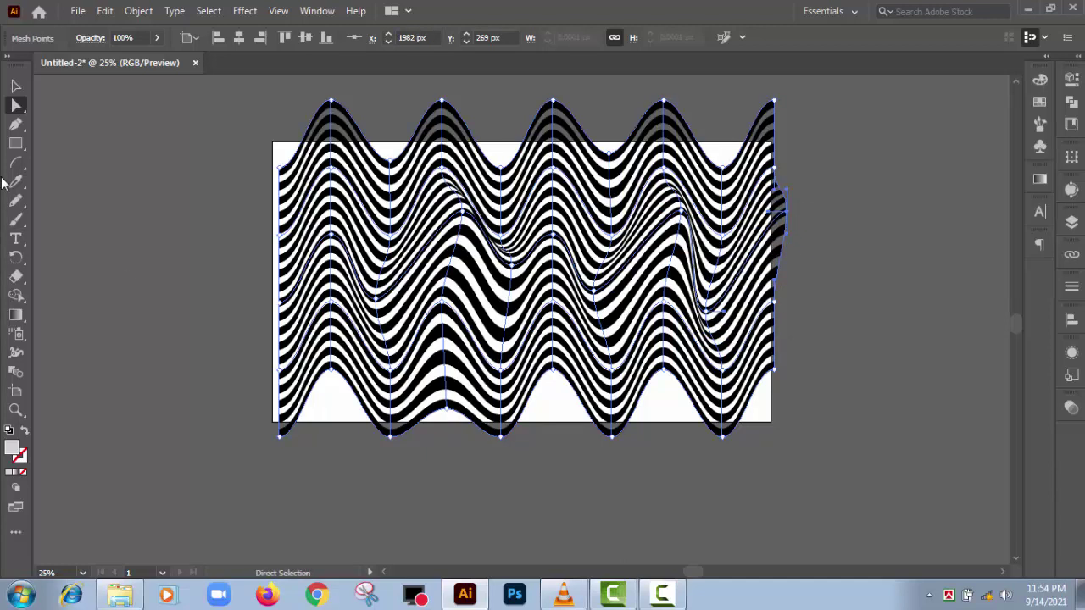
pyautogui.hotkey('ctrl', 'z')
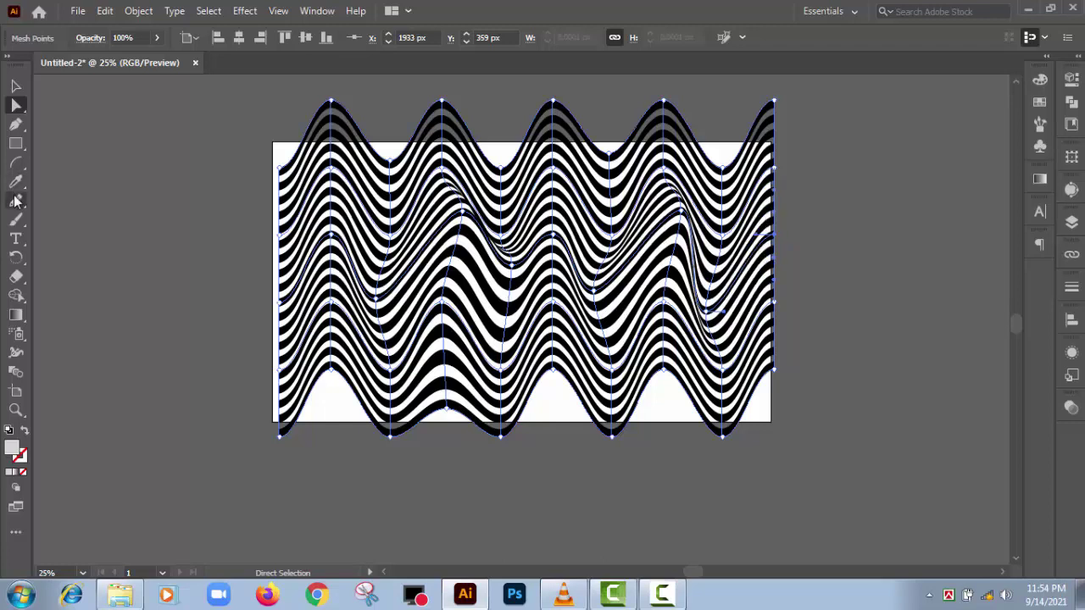
# Step: Select the whole envelope artwork and expand it into a group of wavy shapes
pyautogui.click(17, 88)
pyautogui.click(111, 148)
pyautogui.moveTo(123, 111); pyautogui.dragTo(806, 415)
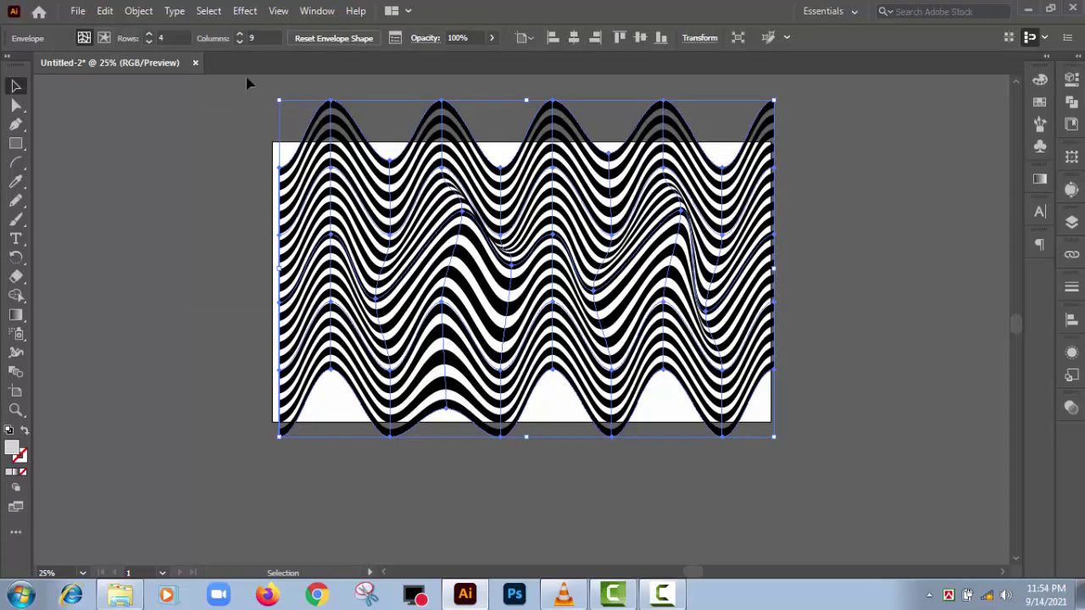
pyautogui.click(136, 12)
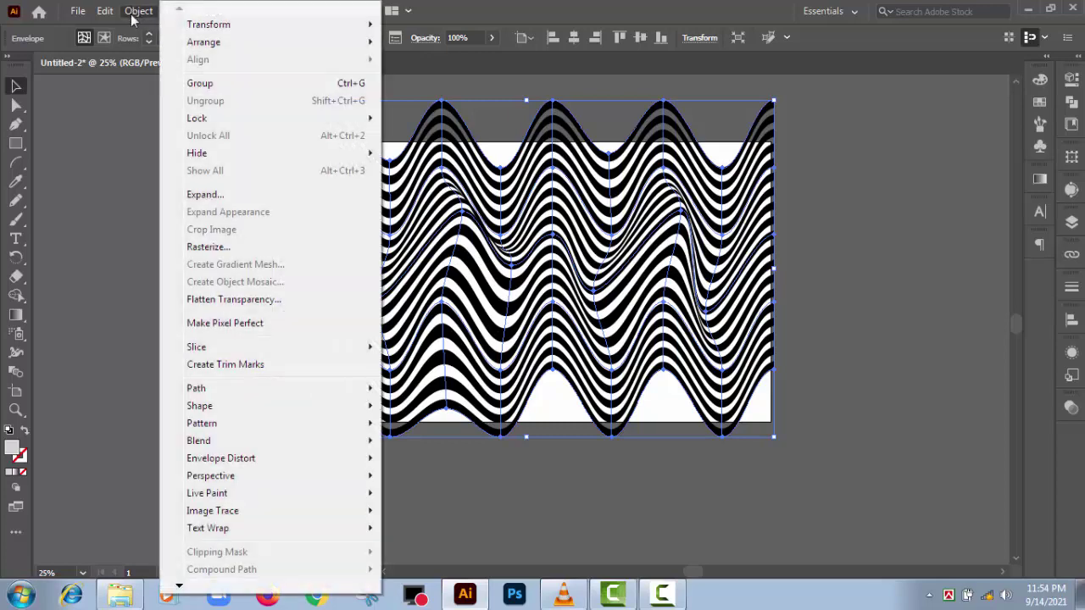
pyautogui.click(191, 196)
pyautogui.click(492, 388)
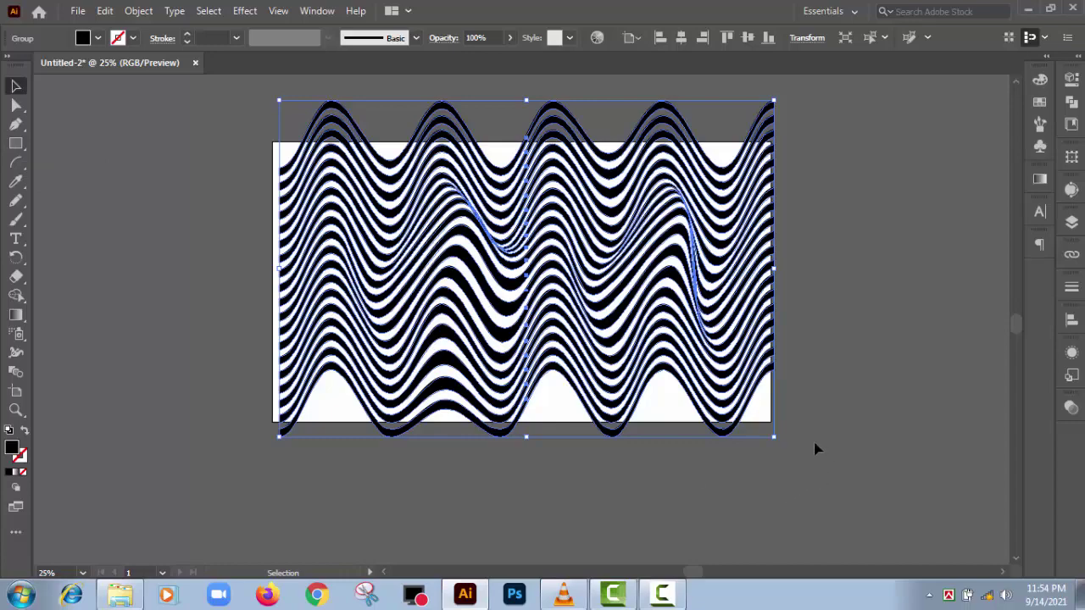
# Step: Scale the expanded wavy group up about its centre so it extends past both sides of the artboard
pyautogui.moveTo(774, 438); pyautogui.dragTo(827, 472)
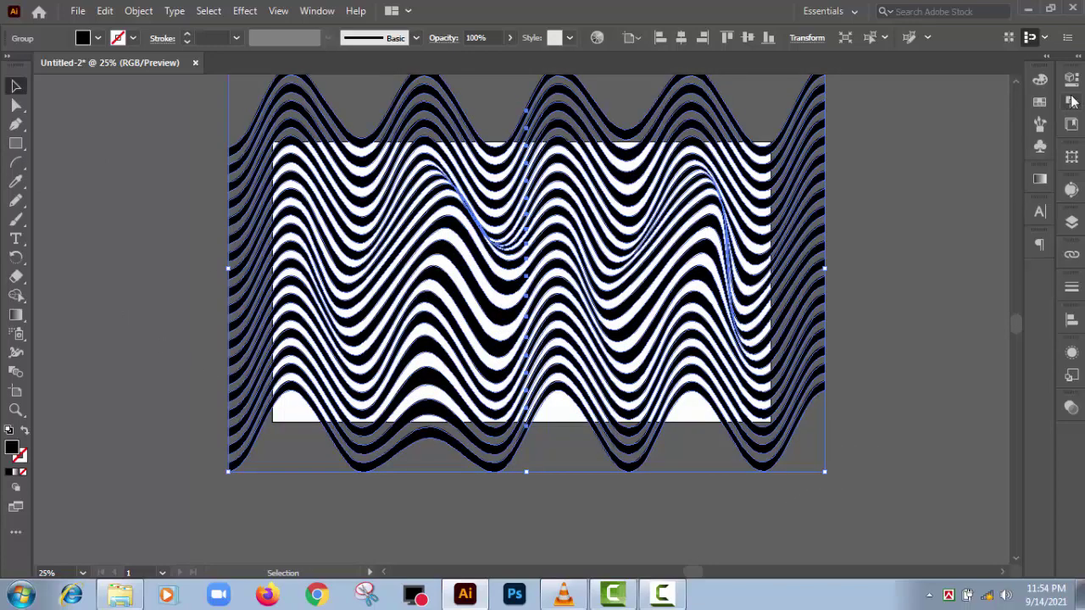
# Step: Try red, magenta, yellow and light blue fills on the wavy group, and restore its black fill
pyautogui.click(1040, 102)
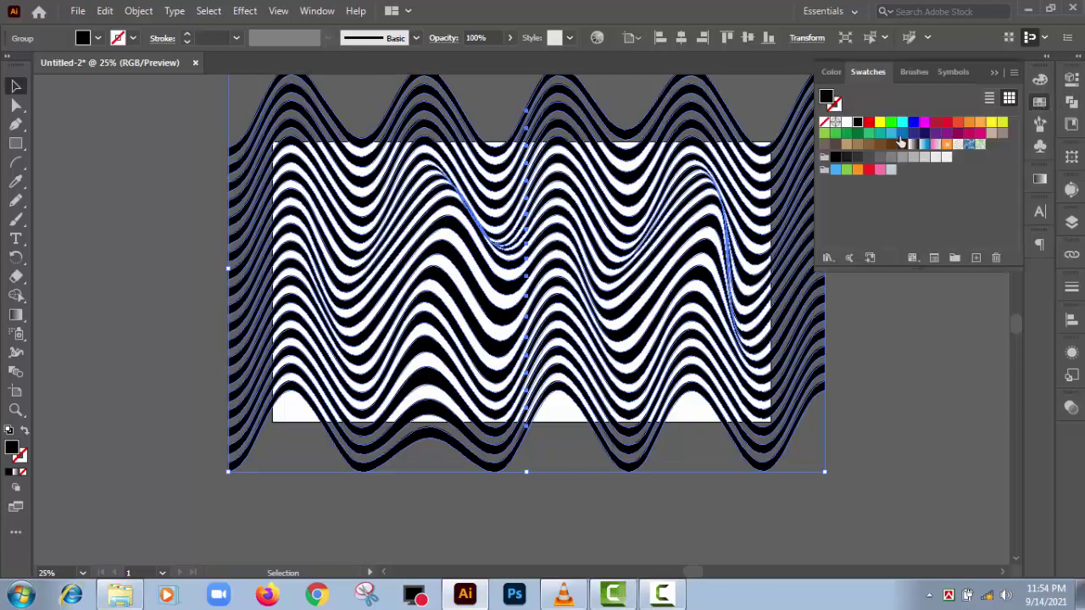
pyautogui.click(946, 123)
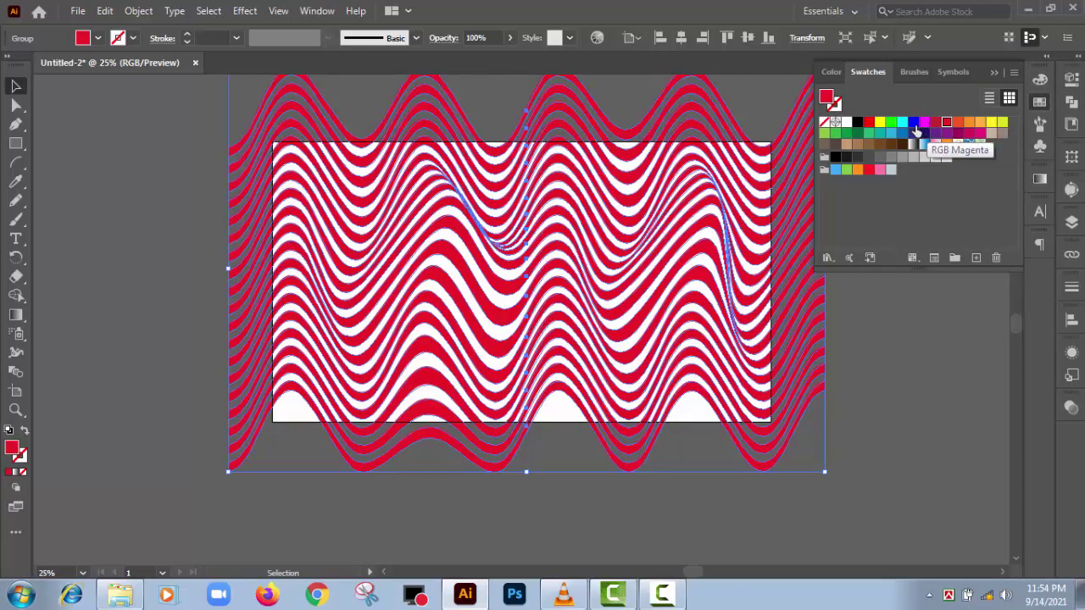
pyautogui.click(926, 123)
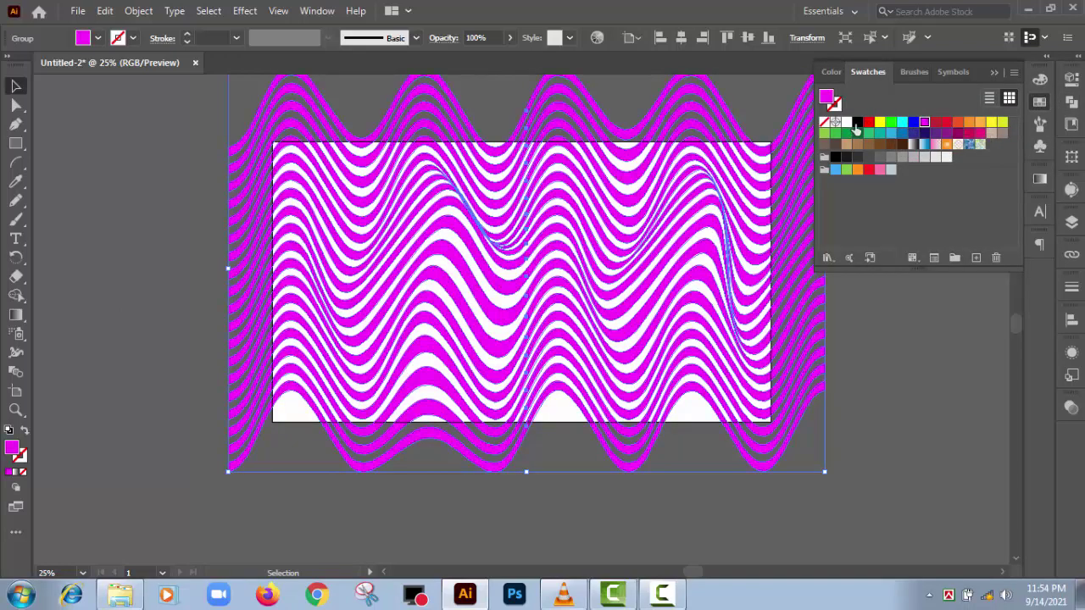
pyautogui.click(857, 124)
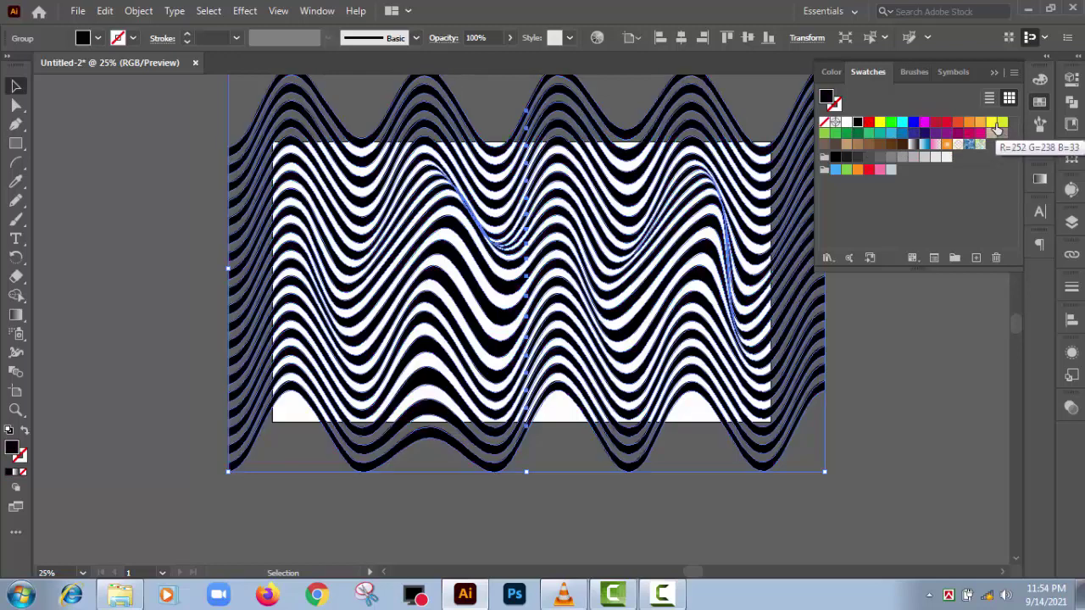
pyautogui.click(994, 124)
pyautogui.click(891, 135)
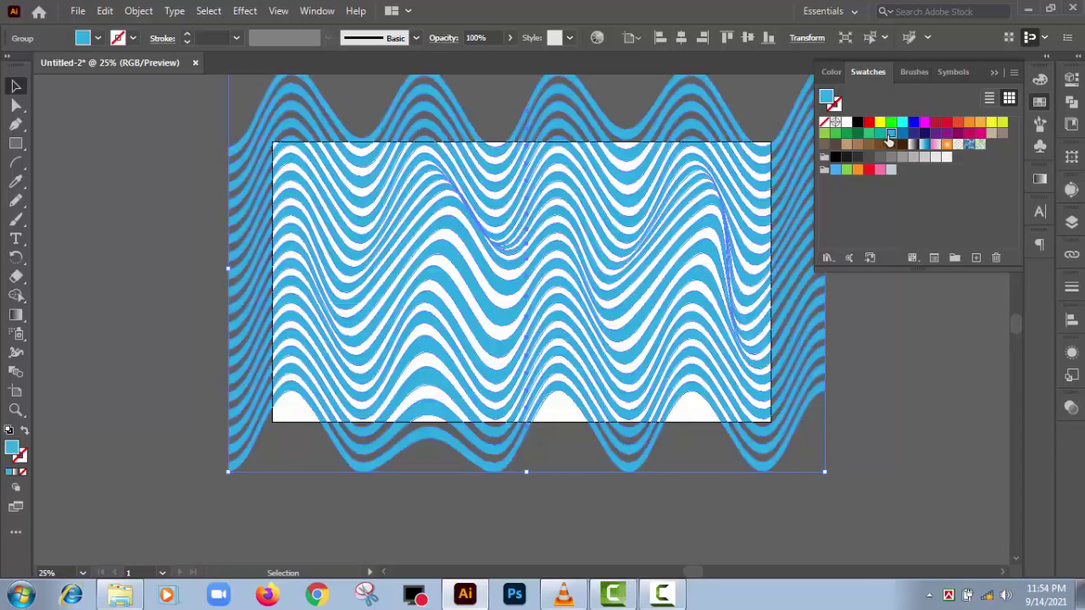
pyautogui.click(856, 123)
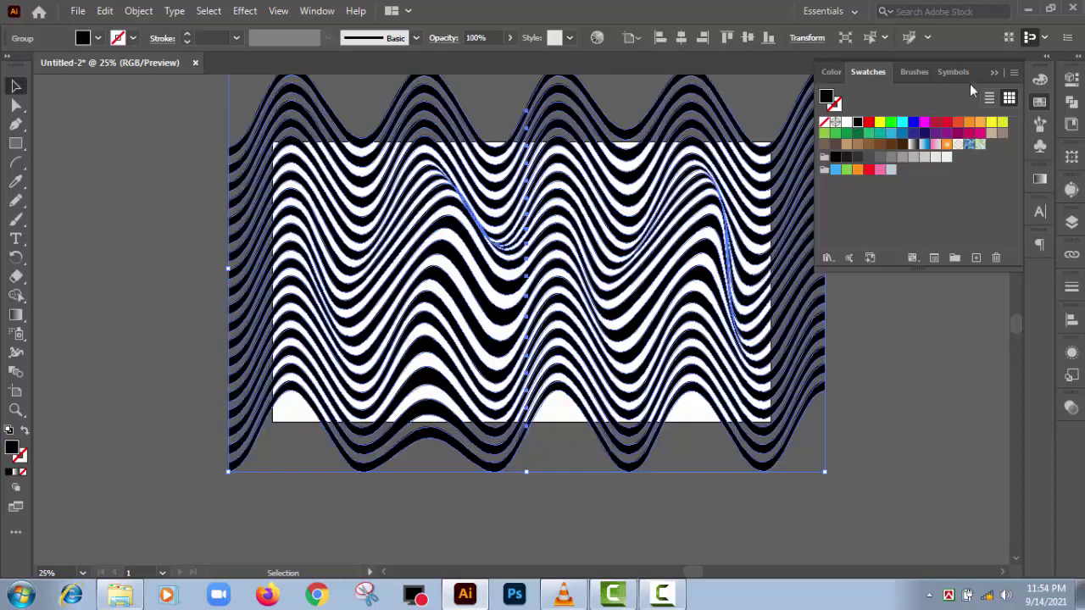
pyautogui.click(993, 73)
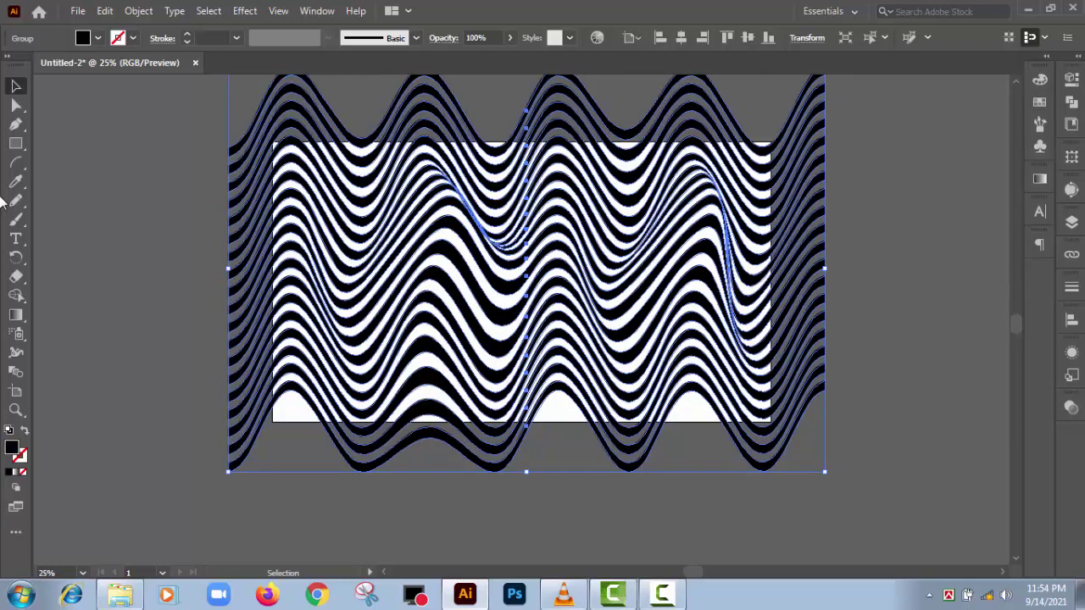
# Step: Create a 1920 x 1080 px rectangle and centre it horizontally and vertically on the artboard
pyautogui.click(14, 144)
pyautogui.click(202, 255)
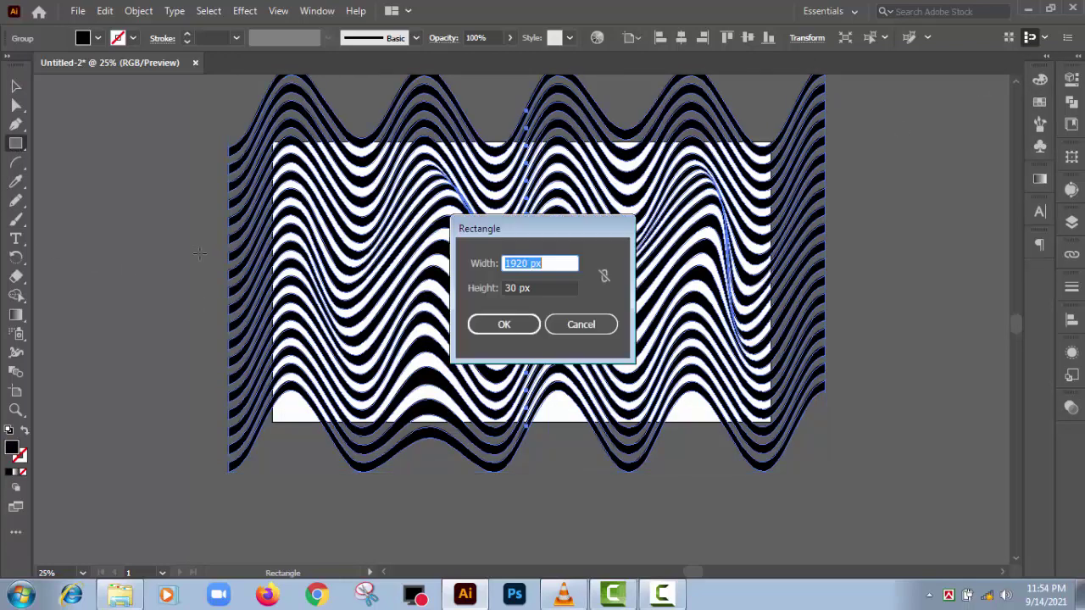
pyautogui.click(512, 288)
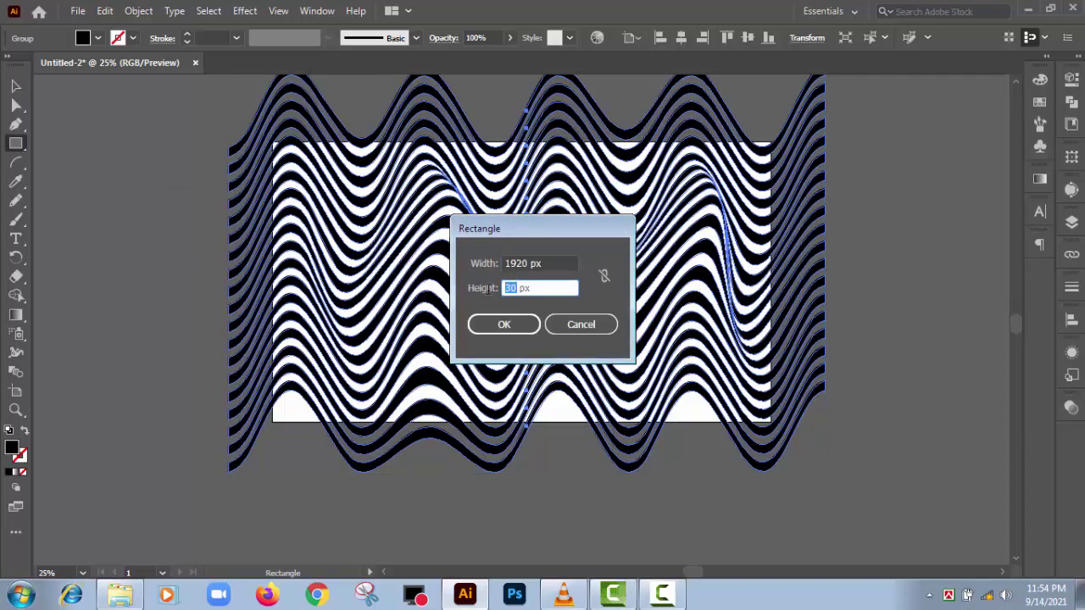
pyautogui.write('108')
pyautogui.click(505, 324)
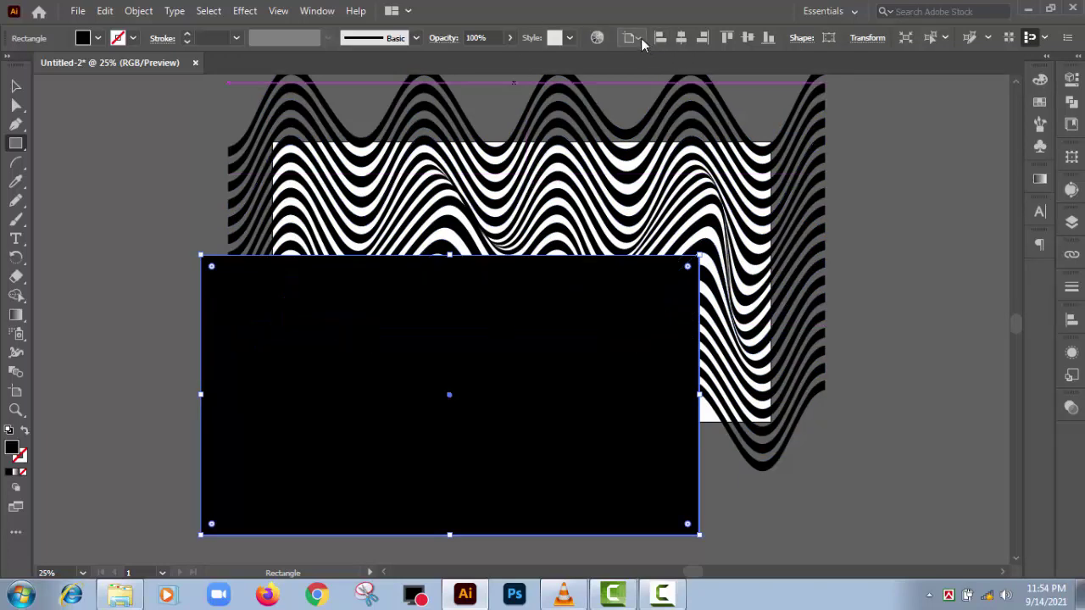
pyautogui.click(681, 38)
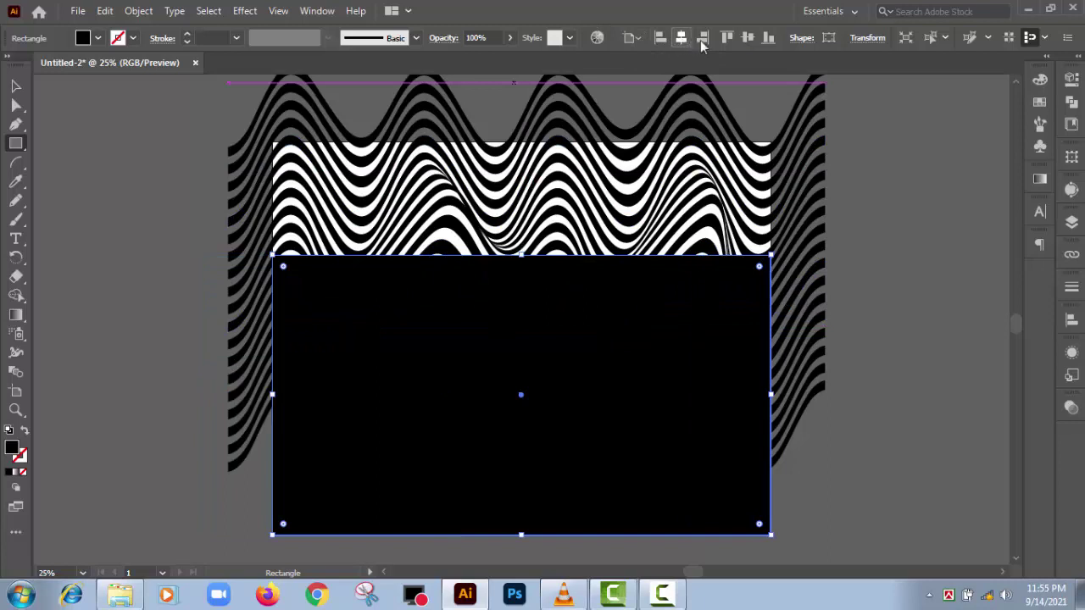
pyautogui.click(745, 38)
# Step: Fill the artboard-sized rectangle with a light grey swatch
pyautogui.click(92, 41)
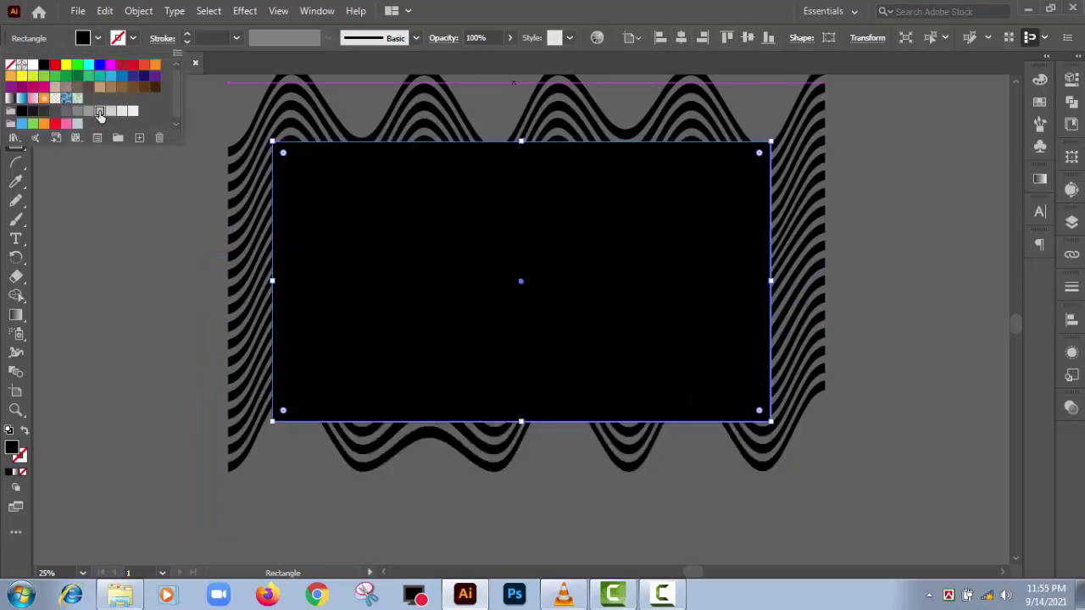
pyautogui.click(100, 112)
pyautogui.click(105, 244)
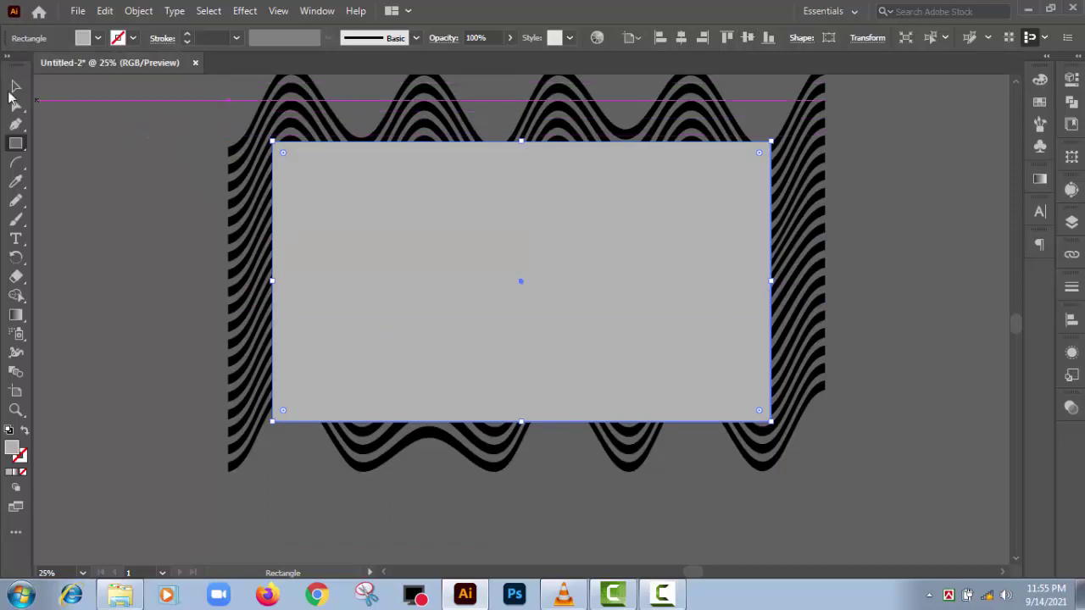
# Step: Select the rectangle together with the waves and make a clipping opacity mask from them
pyautogui.click(13, 87)
pyautogui.moveTo(129, 117); pyautogui.dragTo(543, 373)
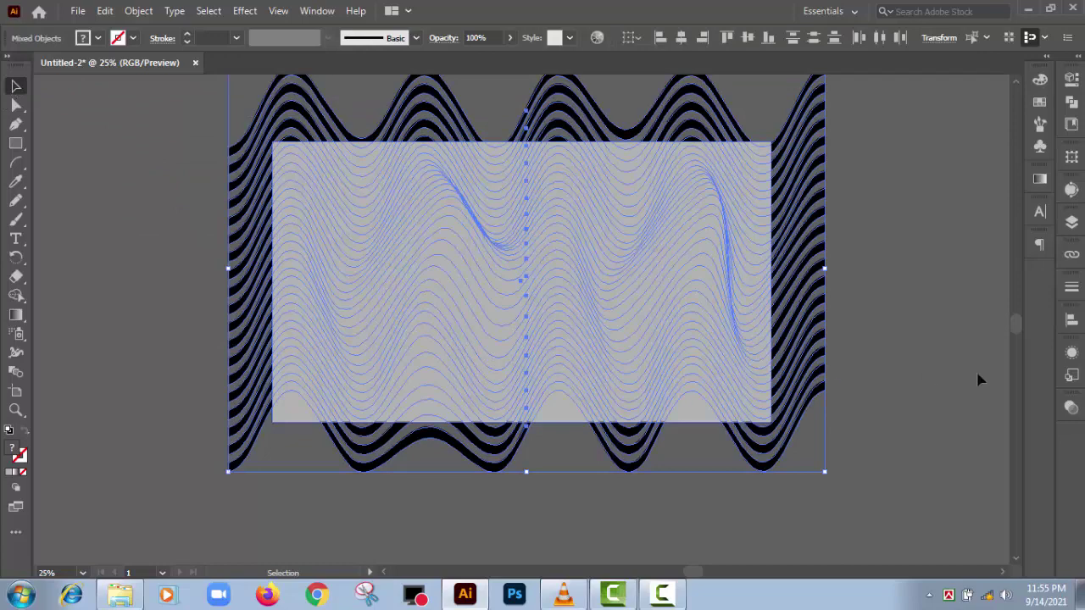
pyautogui.click(1071, 408)
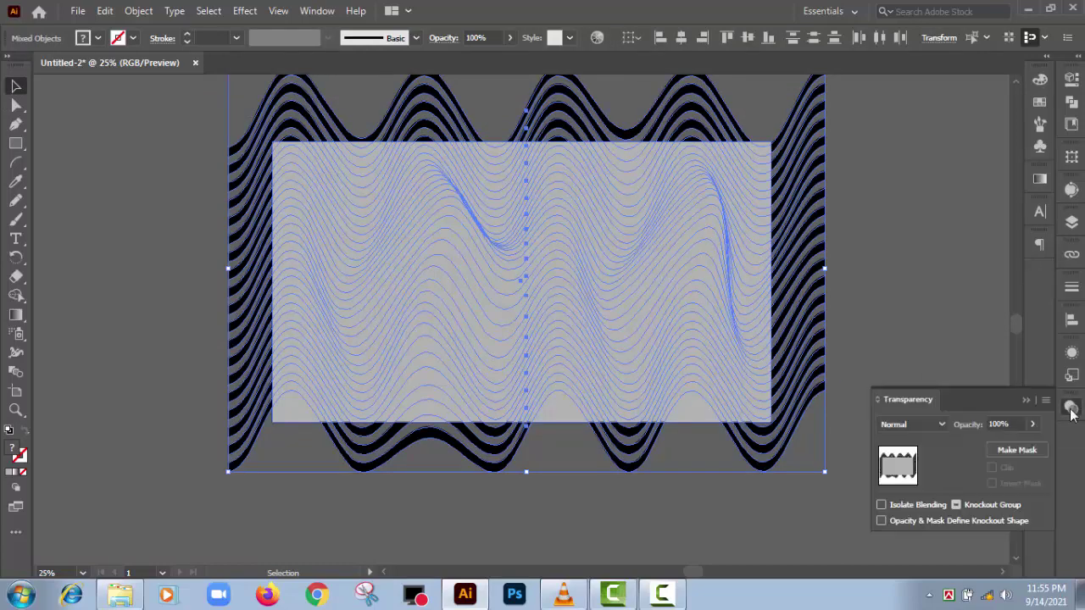
pyautogui.click(1018, 450)
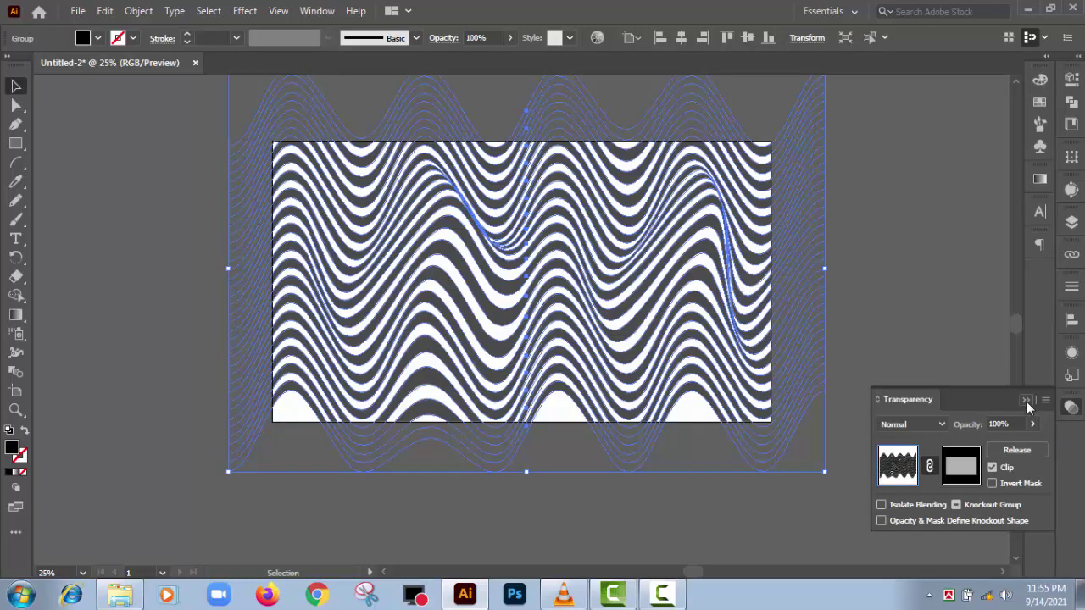
pyautogui.click(875, 312)
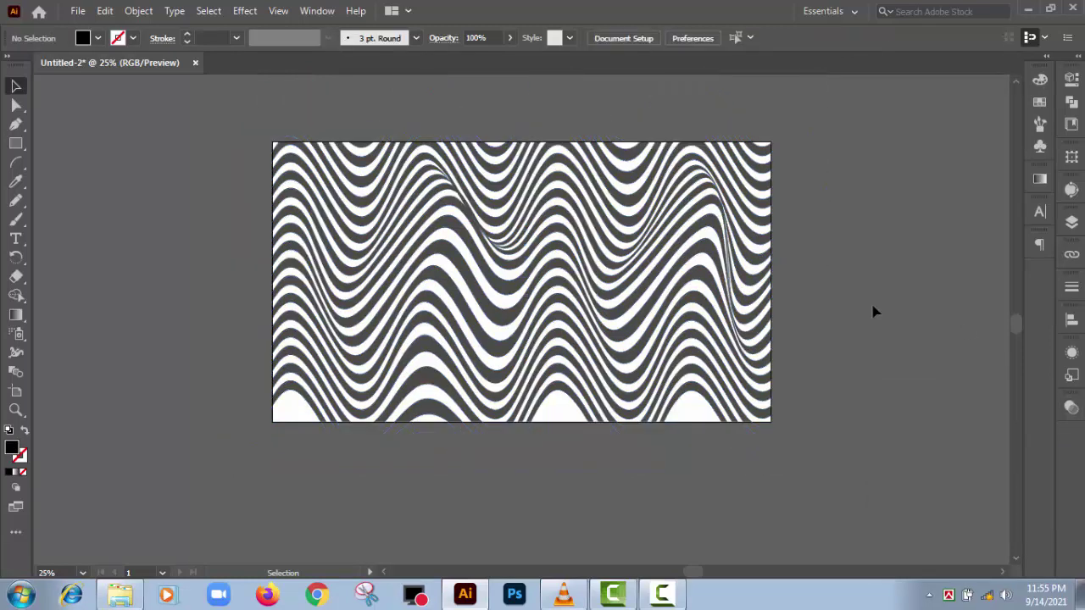
# Step: Fill the masked wavy group with RGB Magenta and deselect it
pyautogui.click(496, 288)
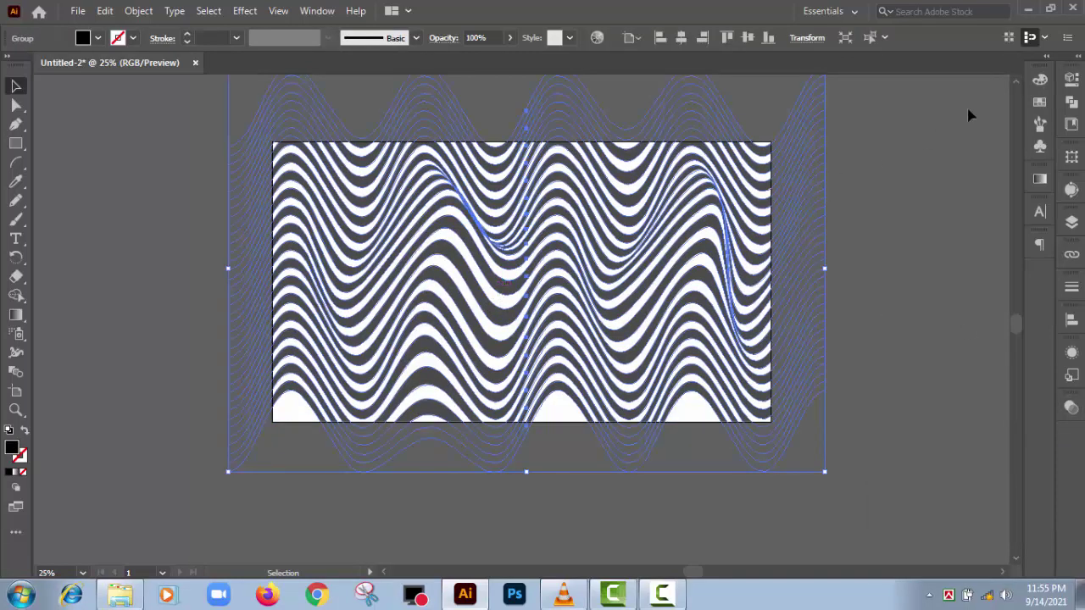
pyautogui.click(1041, 102)
pyautogui.click(923, 124)
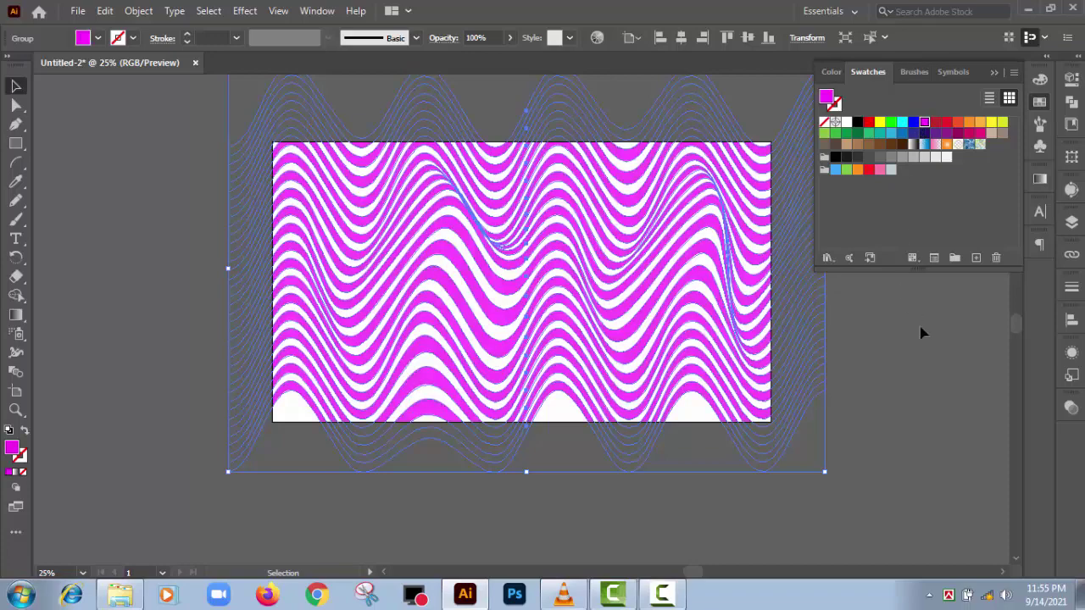
pyautogui.click(921, 331)
# Step: Try shifting the masked wavy group slightly downward and undo the move
pyautogui.moveTo(407, 310); pyautogui.dragTo(412, 358)
pyautogui.hotkey('ctrl', 'z')
pyautogui.click(904, 366)
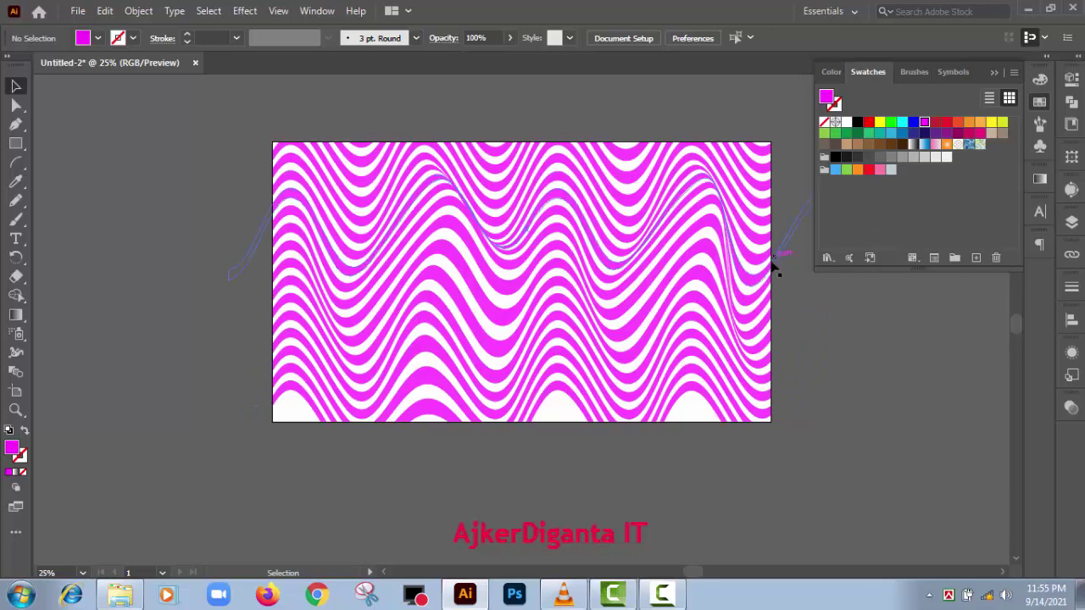
# Step: Try brown, yellow-green, magenta, blue, orange and pale grey fills on the masked waves, and finish with the red swatch of the bright colour group
pyautogui.click(744, 286)
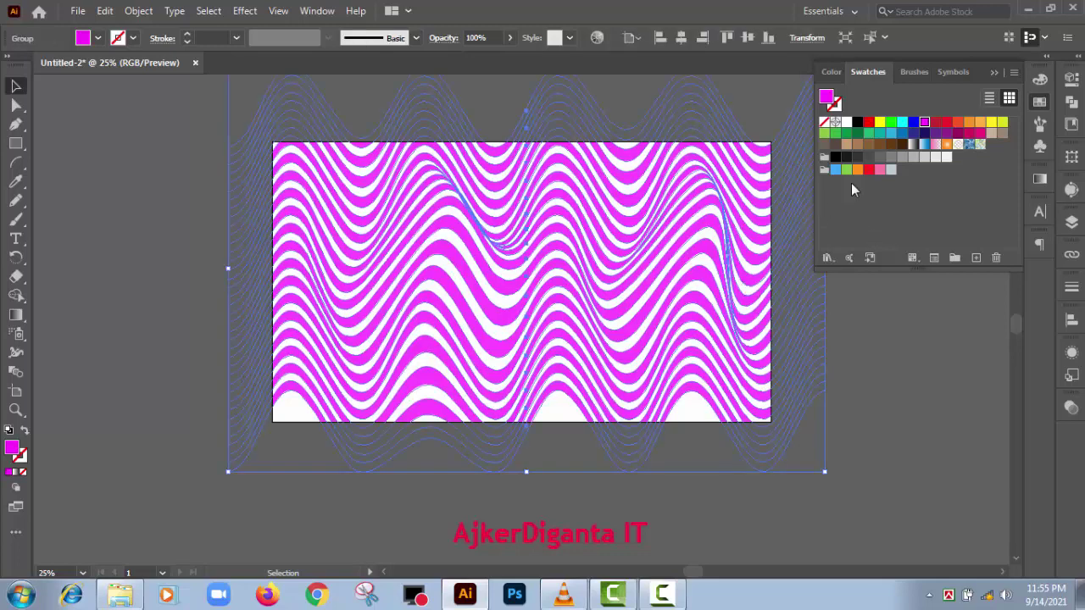
pyautogui.click(891, 144)
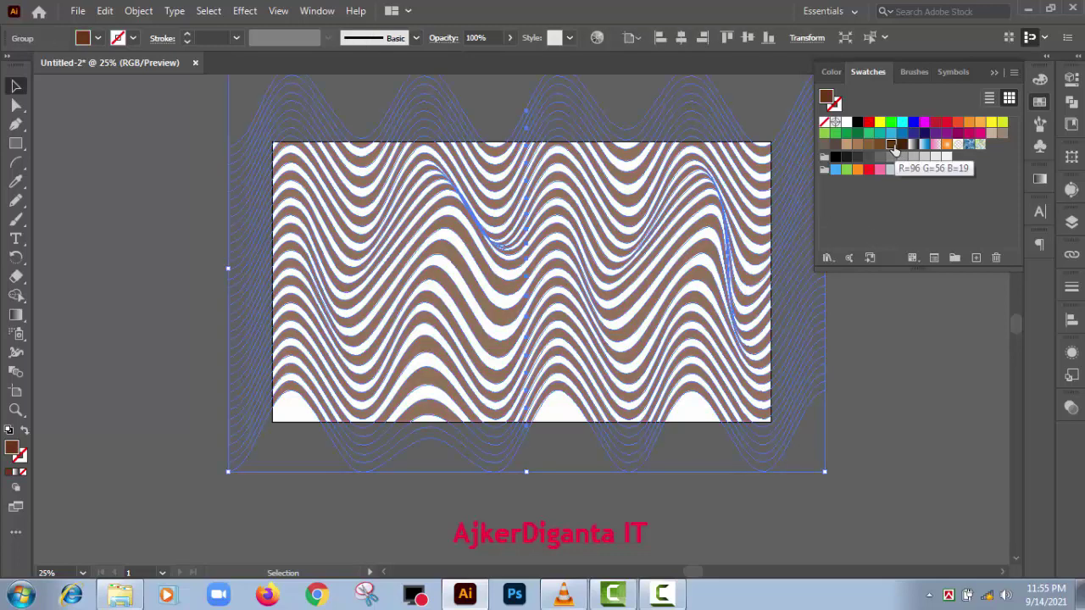
pyautogui.click(1002, 123)
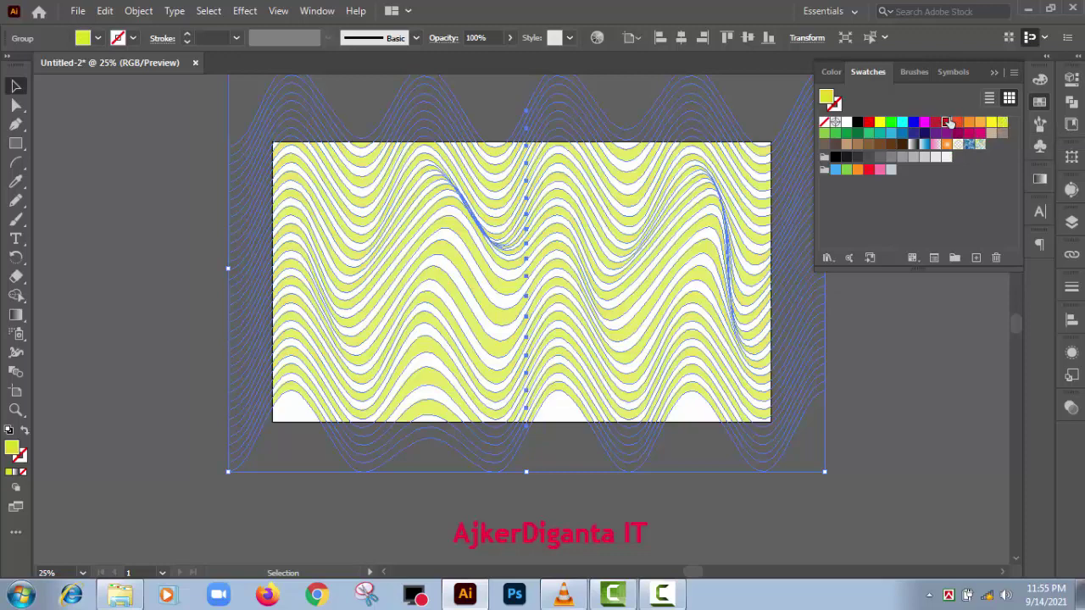
pyautogui.click(935, 123)
pyautogui.click(924, 123)
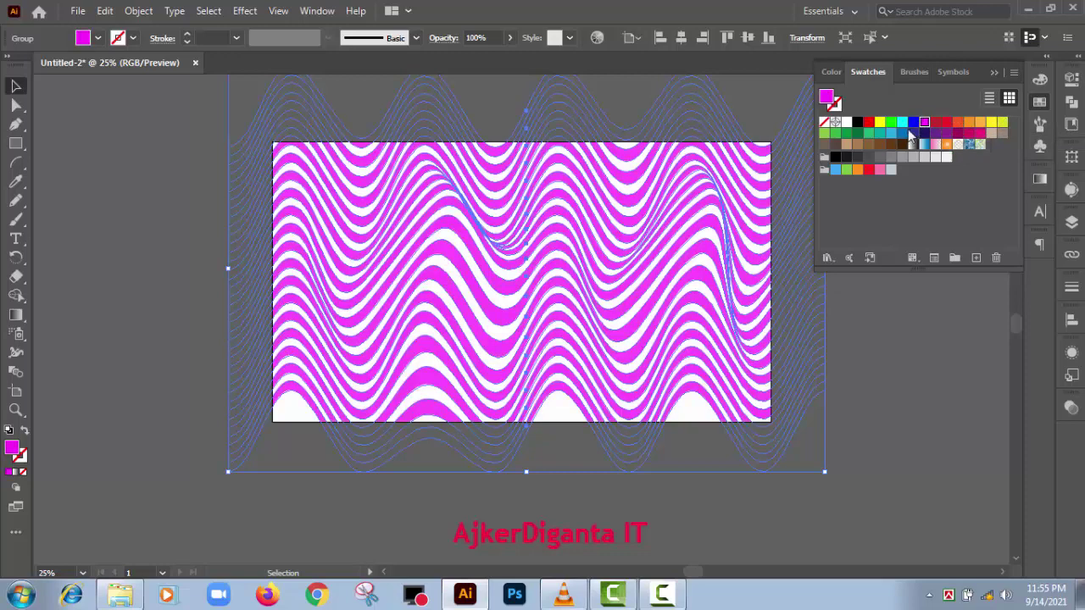
pyautogui.click(913, 124)
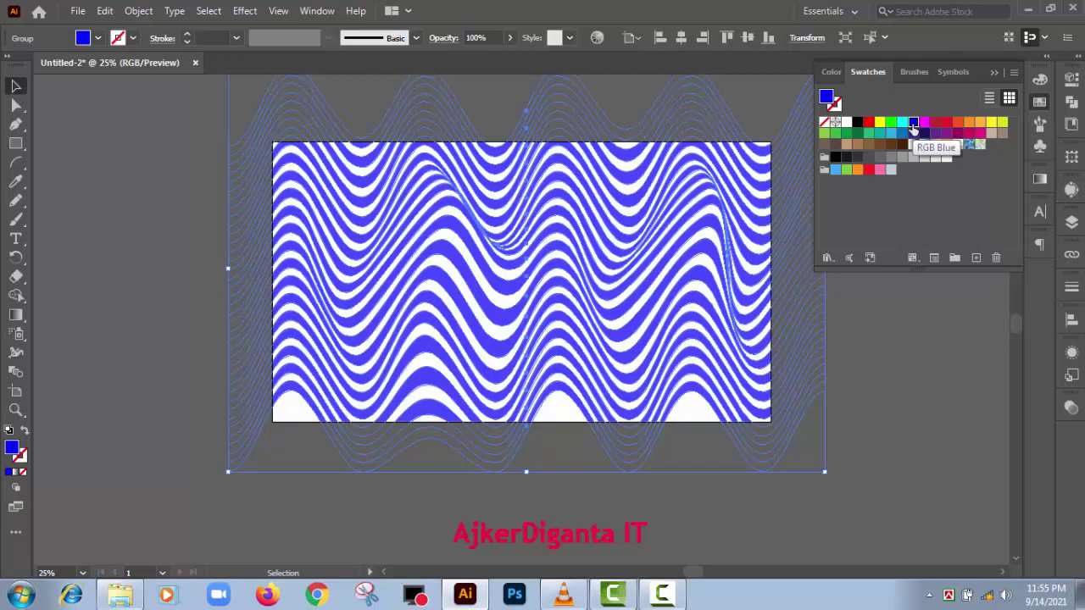
pyautogui.click(836, 170)
pyautogui.click(847, 170)
pyautogui.click(858, 171)
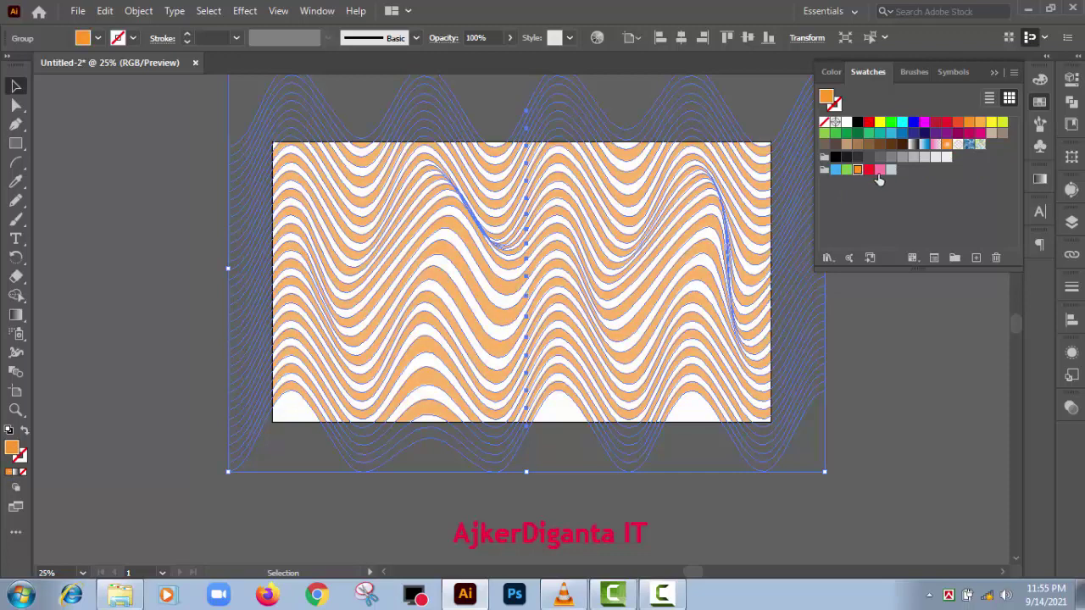
pyautogui.click(880, 170)
pyautogui.click(891, 170)
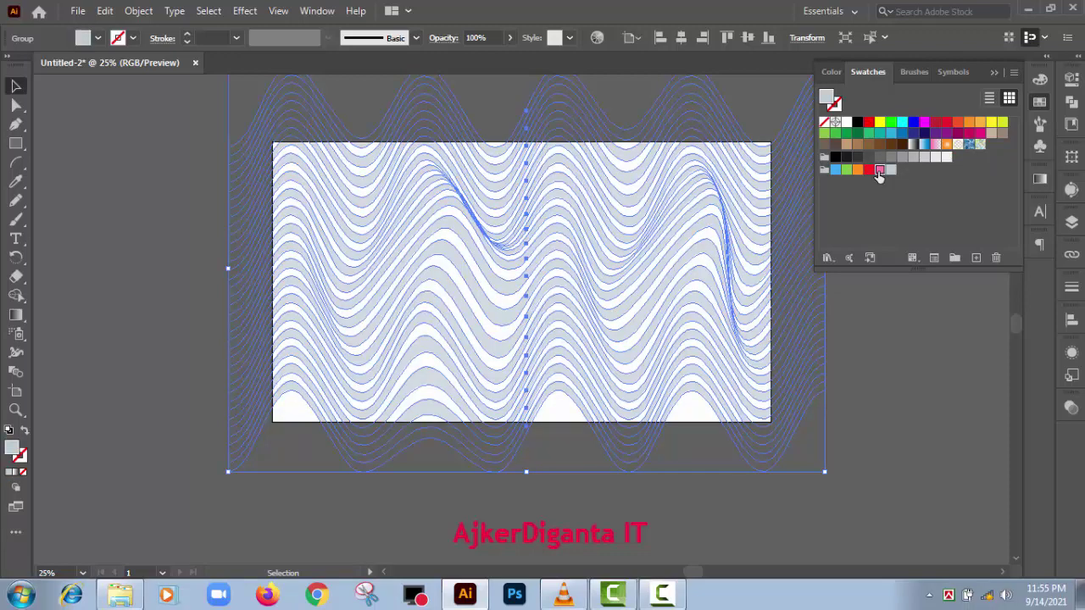
pyautogui.click(880, 170)
pyautogui.click(868, 172)
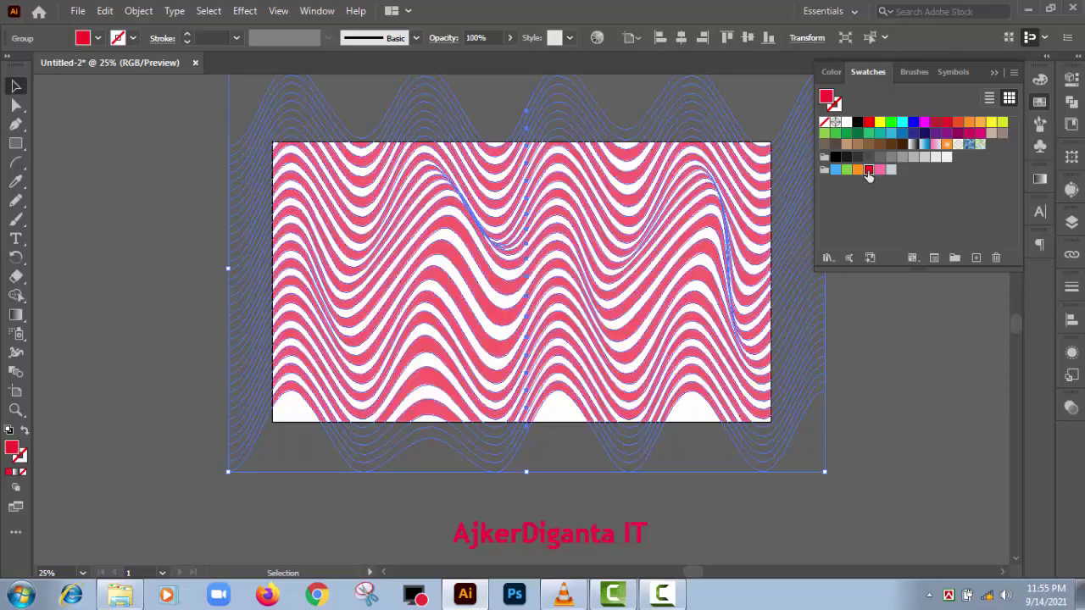
# Step: Export the artboard to the desktop as a PNG named Wavy Line, using artboards, Screen (72 ppi) resolution and a transparent background
pyautogui.click(78, 10)
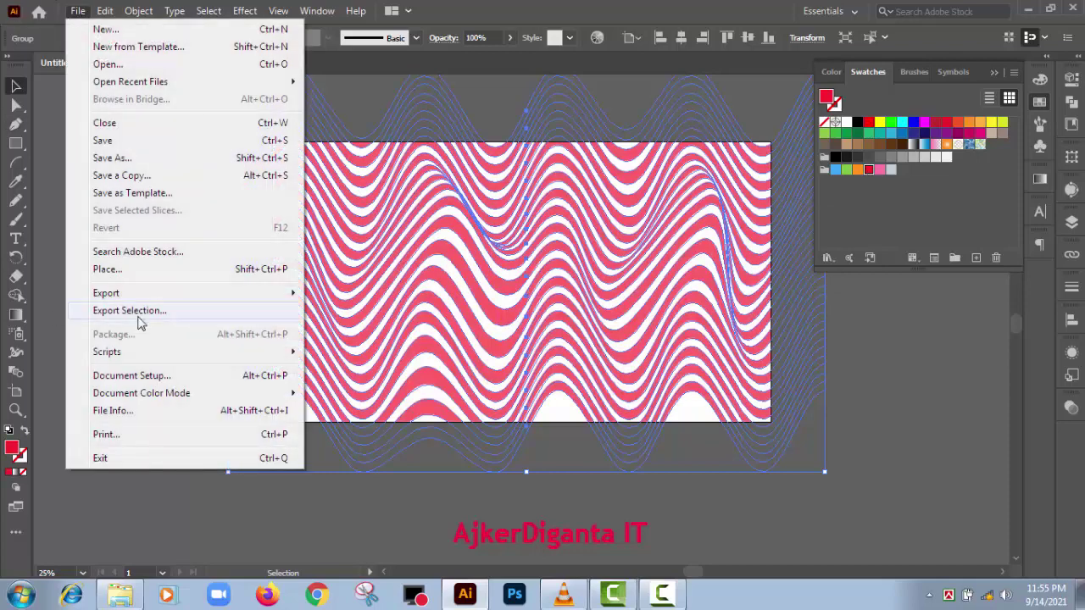
pyautogui.moveTo(116, 295)
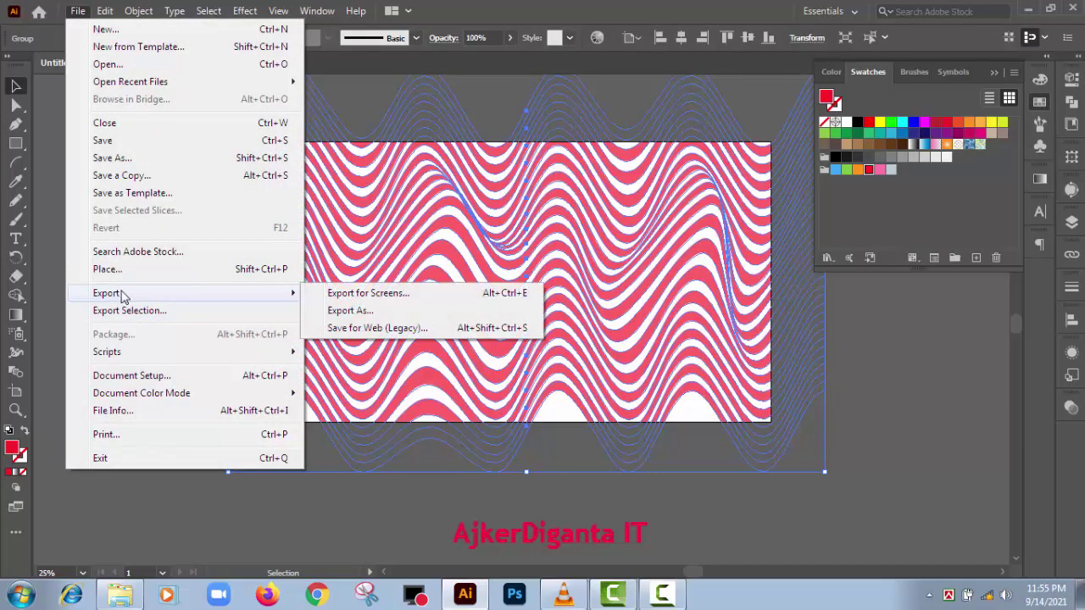
pyautogui.click(396, 312)
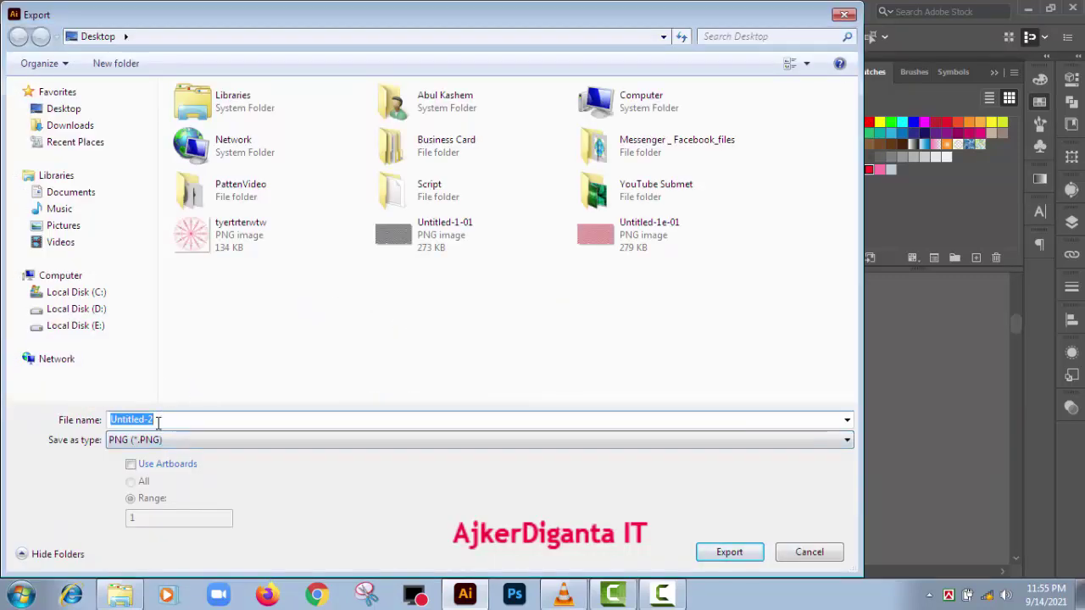
pyautogui.moveTo(159, 423); pyautogui.dragTo(74, 428)
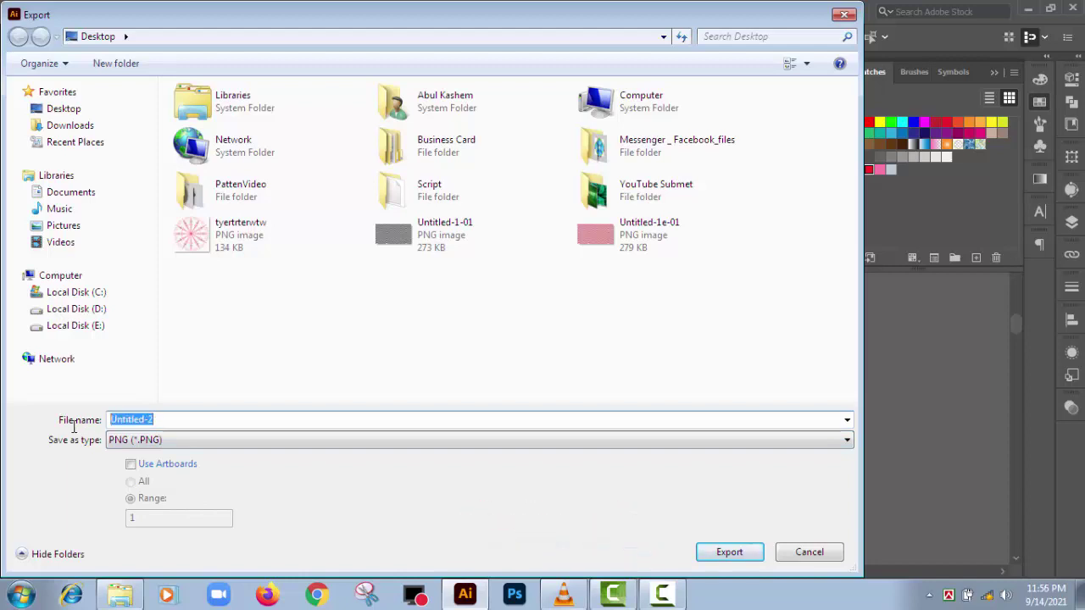
pyautogui.write('Wavy Line')
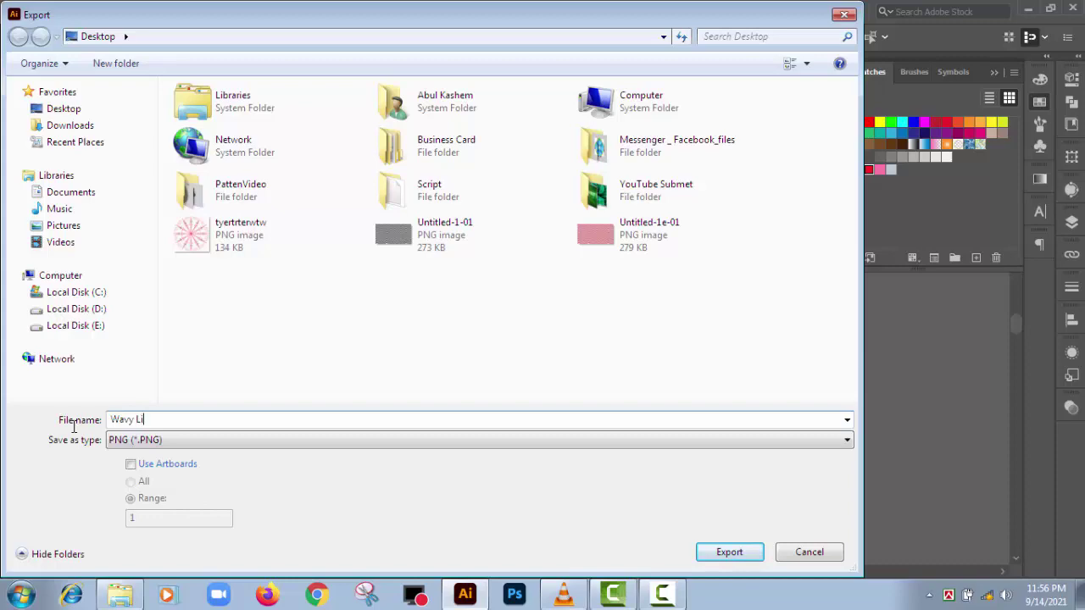
pyautogui.click(133, 466)
pyautogui.click(730, 554)
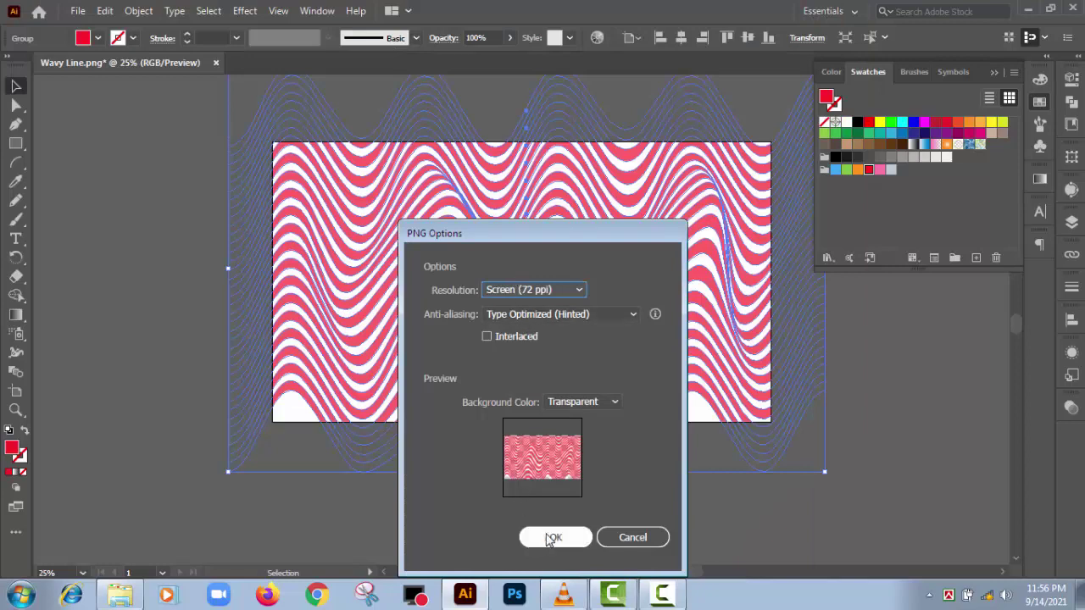
pyautogui.click(548, 540)
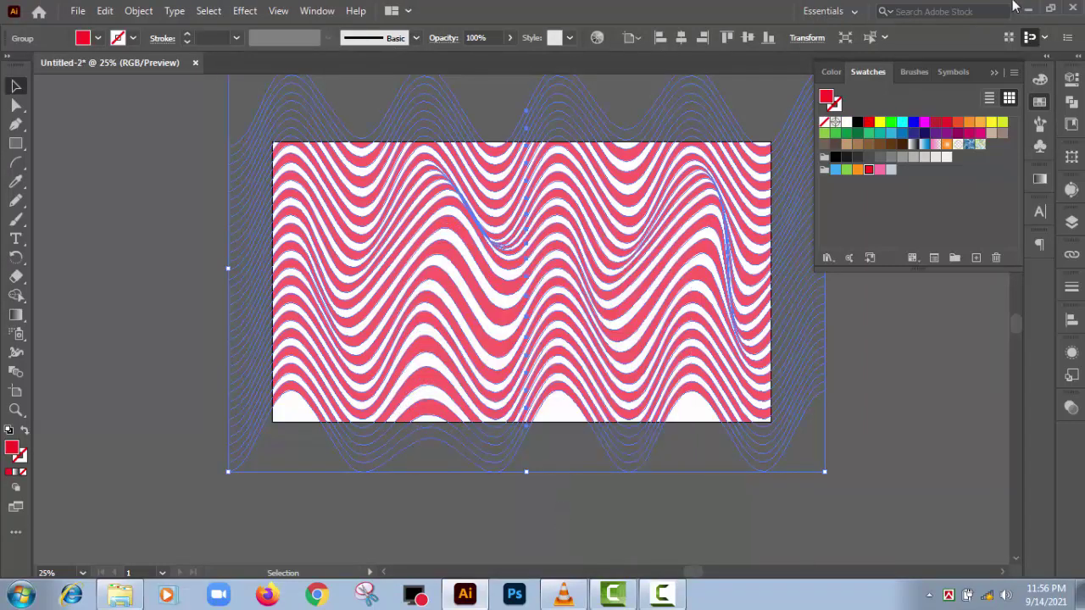
# Step: View the exported Wavy Line-01 image from the desktop, close it, and open Untitled-1-01 for comparison
pyautogui.click(1030, 10)
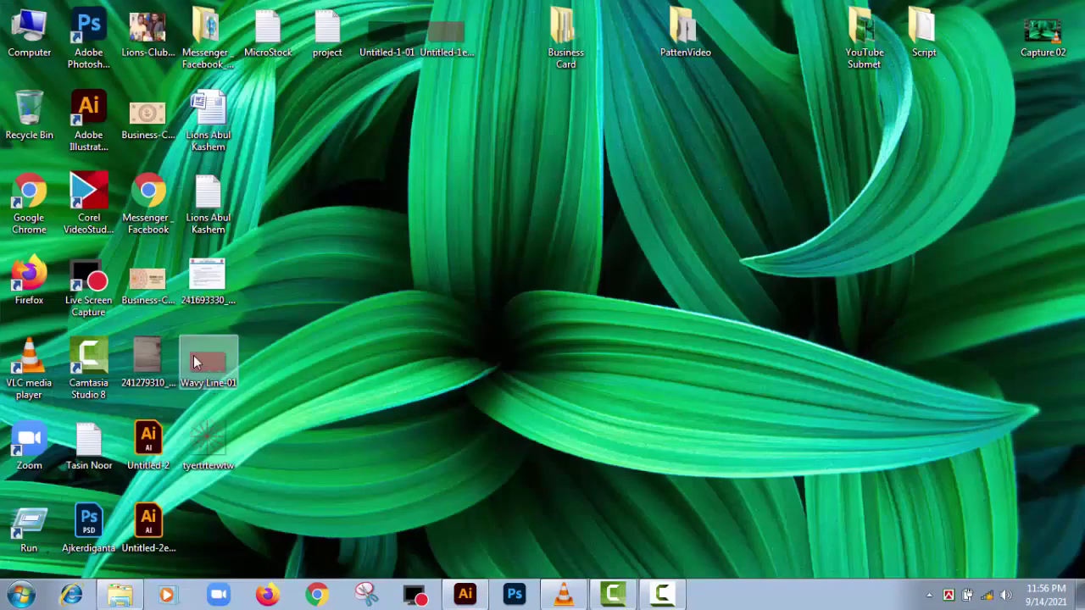
pyautogui.doubleClick(194, 359)
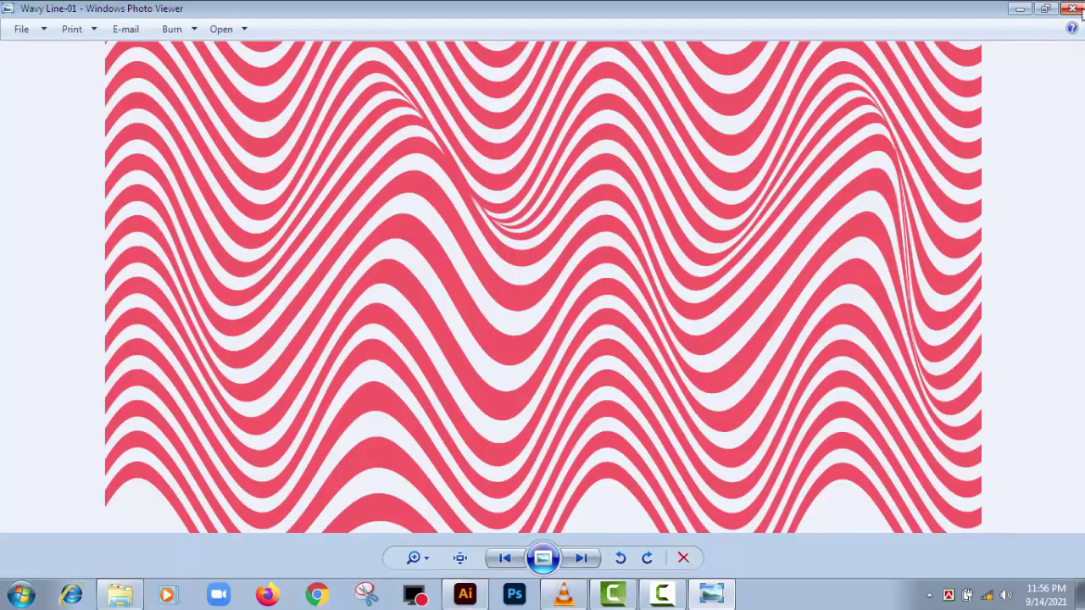
pyautogui.click(1074, 8)
pyautogui.doubleClick(400, 37)
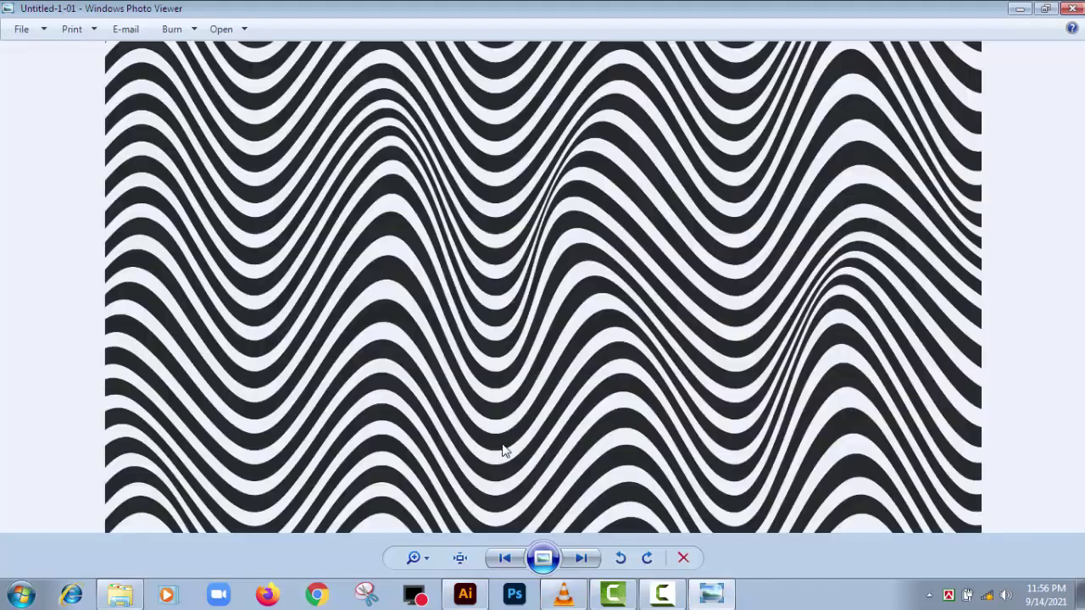